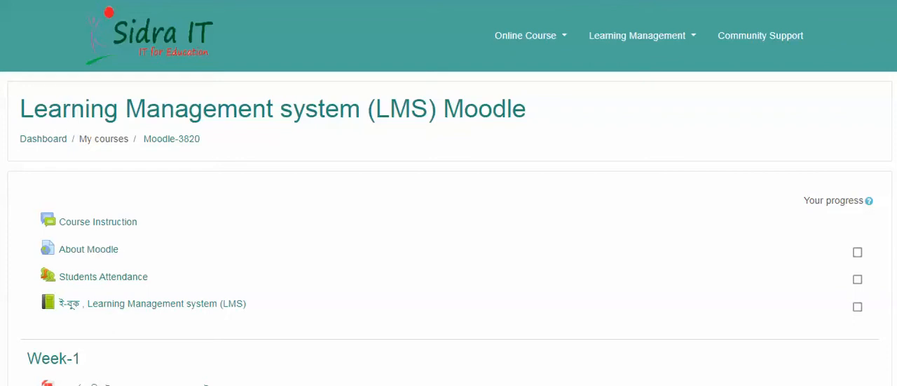
Look through the course page's introductory items, the Week-1 resources, assignments and quiz, and the start of Week-2.
{"action": "scroll", "coordinate": [449, 210], "scroll_direction": "down", "scroll_amount": 2}
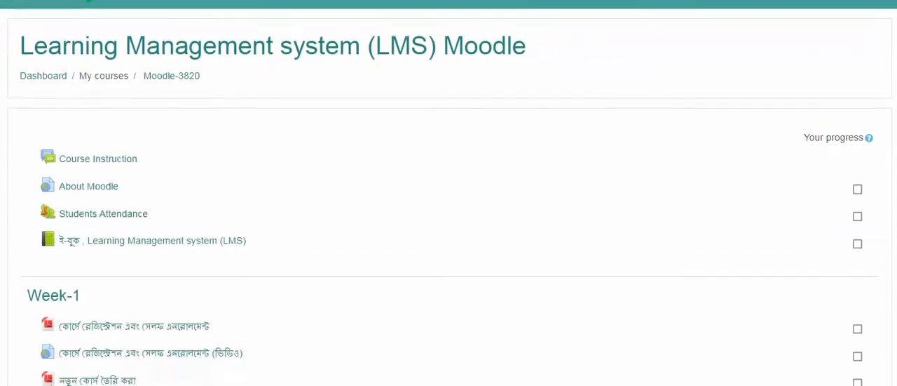
{"action": "scroll", "coordinate": [449, 210], "scroll_direction": "down", "scroll_amount": 2}
{"action": "scroll", "coordinate": [449, 211], "scroll_direction": "down", "scroll_amount": 7}
{"action": "scroll", "coordinate": [448, 210], "scroll_direction": "down", "scroll_amount": 4}
{"action": "scroll", "coordinate": [448, 210], "scroll_direction": "up", "scroll_amount": 1}
{"action": "scroll", "coordinate": [449, 211], "scroll_direction": "up", "scroll_amount": 10}
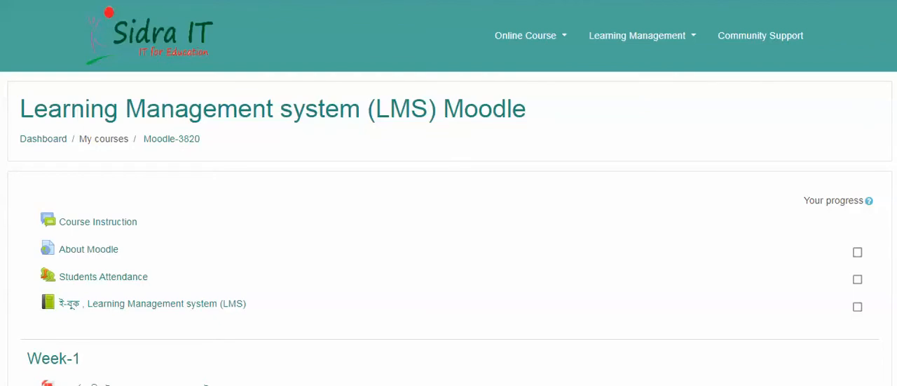
{"action": "scroll", "coordinate": [449, 193], "scroll_direction": "down", "scroll_amount": 7}
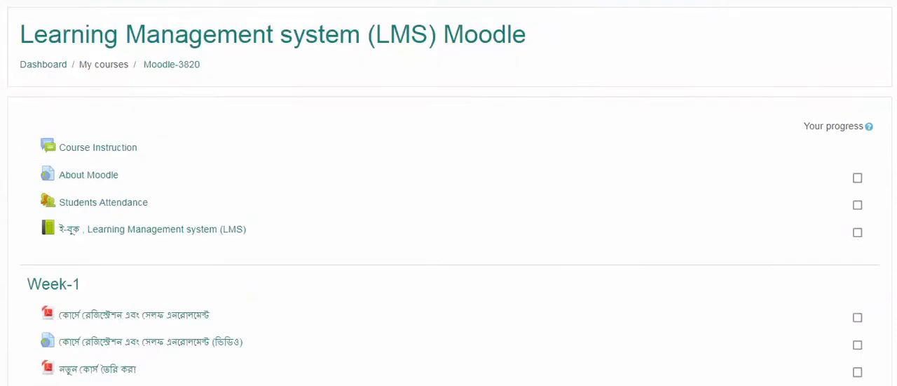
{"action": "scroll", "coordinate": [449, 193], "scroll_direction": "down", "scroll_amount": 2}
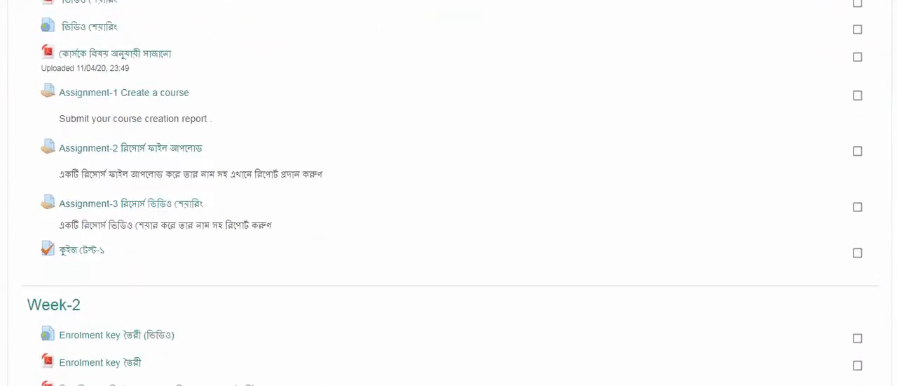
{"action": "scroll", "coordinate": [449, 193], "scroll_direction": "down", "scroll_amount": 1}
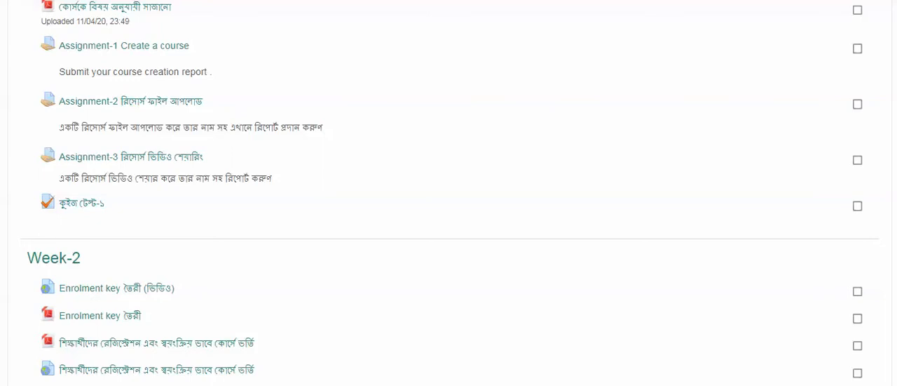
{"action": "scroll", "coordinate": [449, 193], "scroll_direction": "up", "scroll_amount": 5}
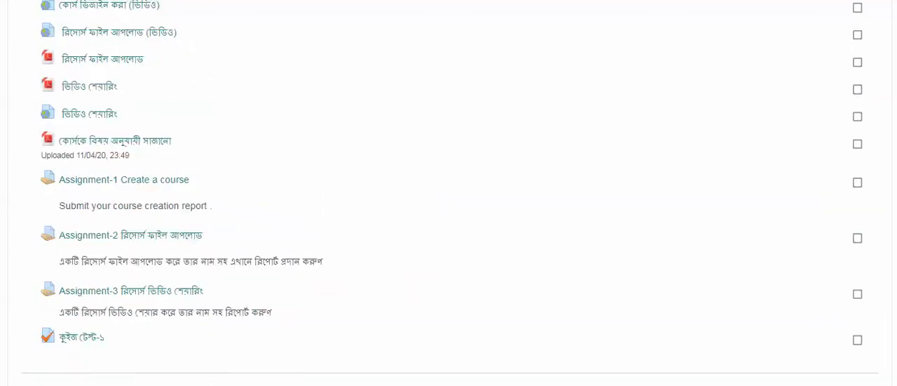
{"action": "scroll", "coordinate": [449, 193], "scroll_direction": "up", "scroll_amount": 3}
Open the quiz কুইজ টেস্ট-১ in the Week-1 section of the course.
{"action": "scroll", "coordinate": [449, 193], "scroll_direction": "down", "scroll_amount": 4}
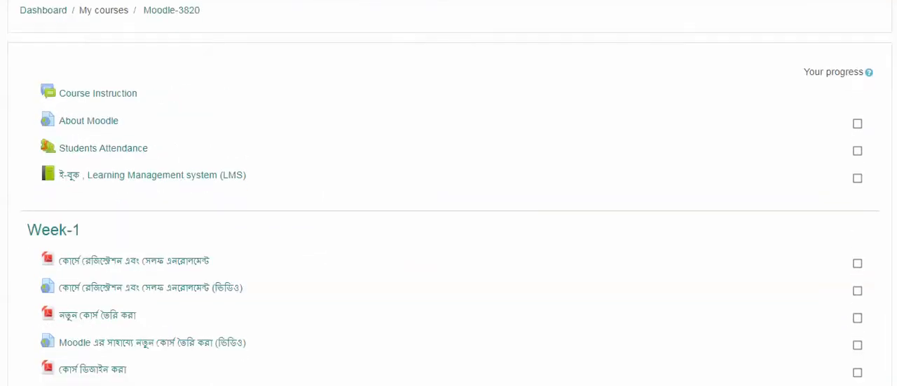
{"action": "scroll", "coordinate": [449, 193], "scroll_direction": "down", "scroll_amount": 4}
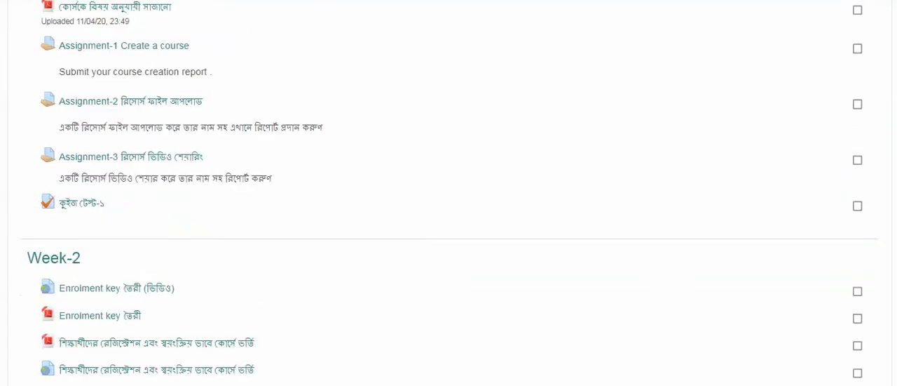
{"action": "scroll", "coordinate": [449, 193], "scroll_direction": "down", "scroll_amount": 1}
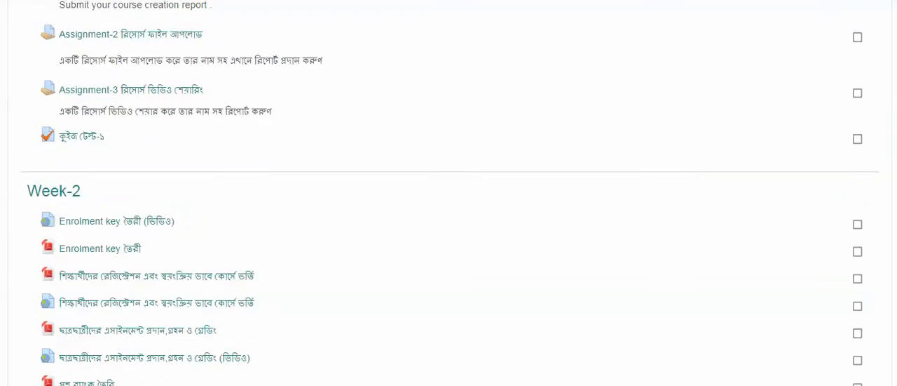
{"action": "left_click", "coordinate": [81, 136]}
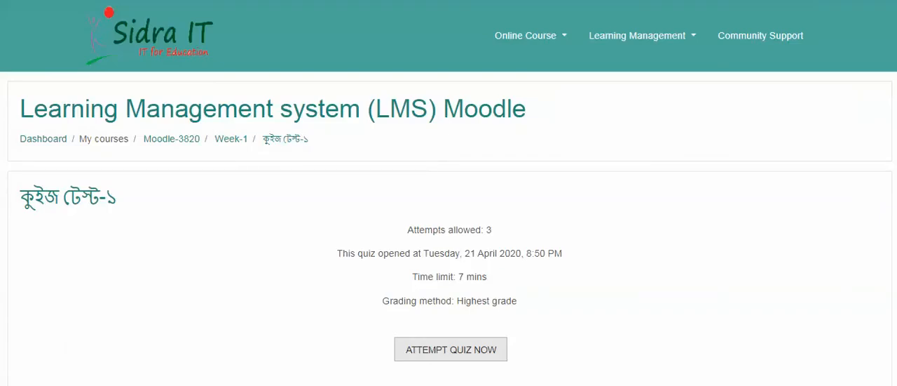
Start an attempt at the quiz and confirm the start of the timed attempt.
{"action": "scroll", "coordinate": [449, 193], "scroll_direction": "down", "scroll_amount": 2}
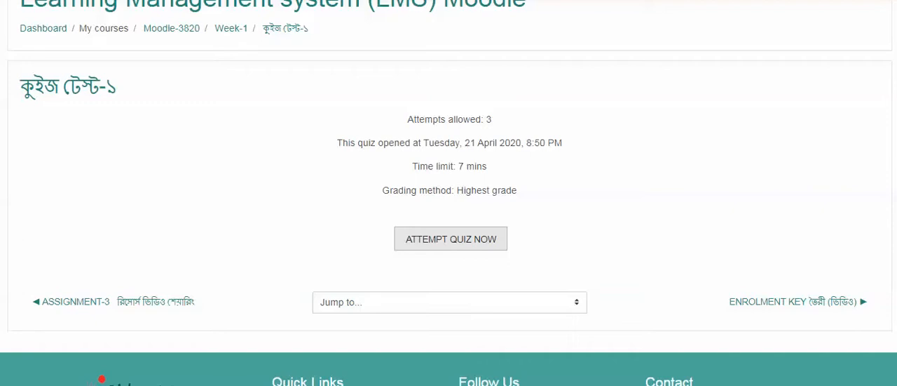
{"action": "scroll", "coordinate": [449, 211], "scroll_direction": "down", "scroll_amount": 1}
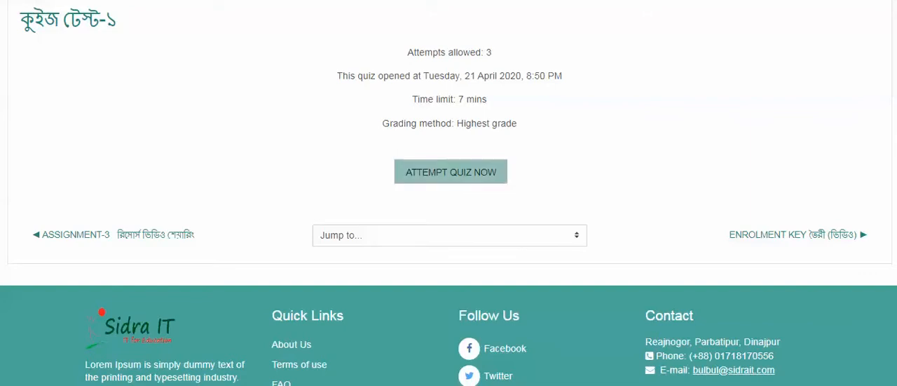
{"action": "left_click", "coordinate": [451, 172]}
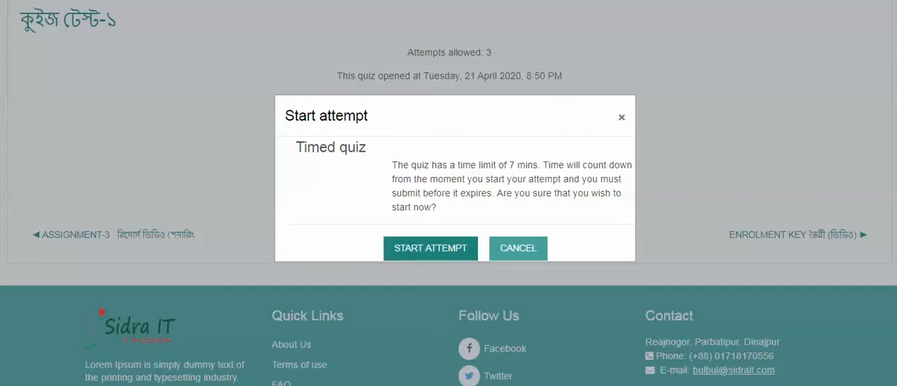
{"action": "left_click", "coordinate": [431, 248]}
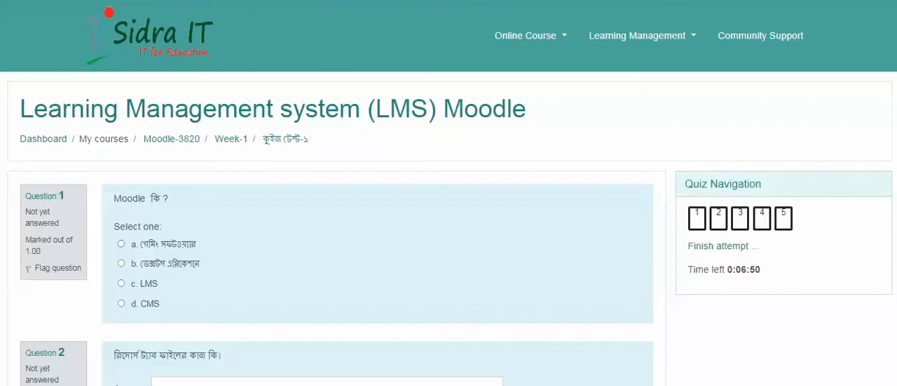
Look over the five quiz questions and answer question 1, "Moodle কি ?", with option c, LMS.
{"action": "scroll", "coordinate": [448, 193], "scroll_direction": "down", "scroll_amount": 2}
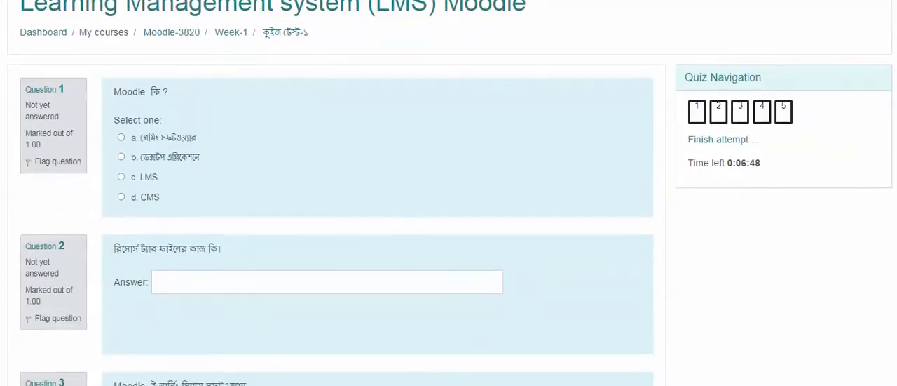
{"action": "scroll", "coordinate": [449, 193], "scroll_direction": "down", "scroll_amount": 5}
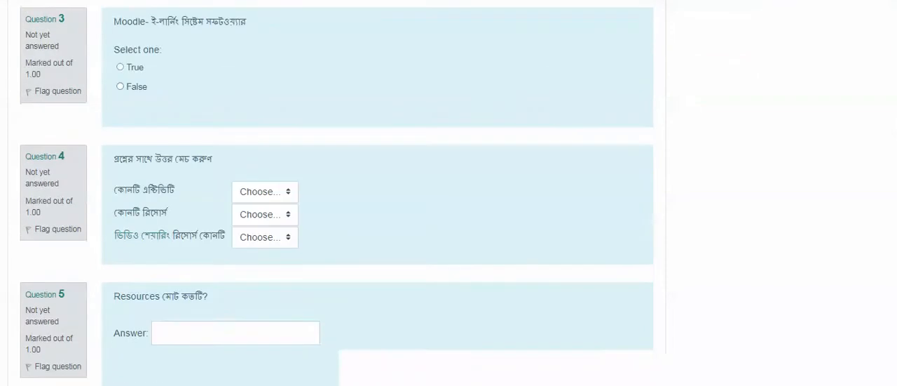
{"action": "scroll", "coordinate": [449, 192], "scroll_direction": "down", "scroll_amount": 2}
{"action": "scroll", "coordinate": [449, 192], "scroll_direction": "up", "scroll_amount": 8}
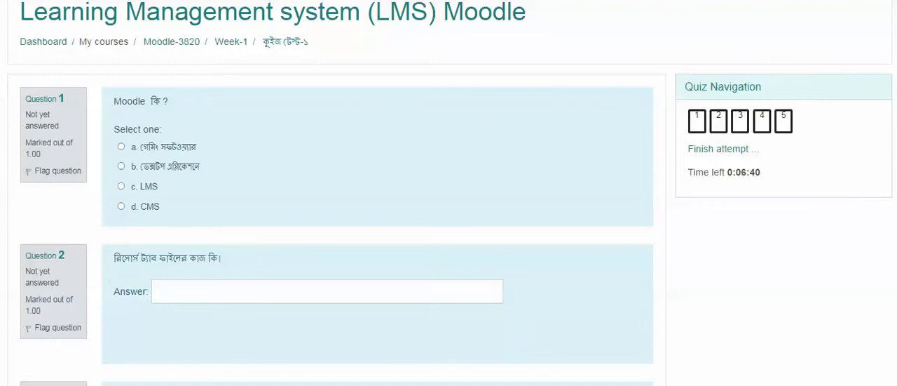
{"action": "scroll", "coordinate": [449, 193], "scroll_direction": "down", "scroll_amount": 8}
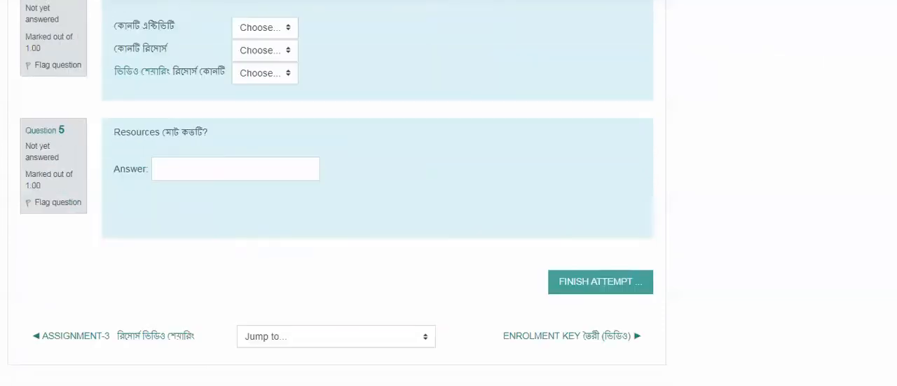
{"action": "scroll", "coordinate": [449, 193], "scroll_direction": "up", "scroll_amount": 8}
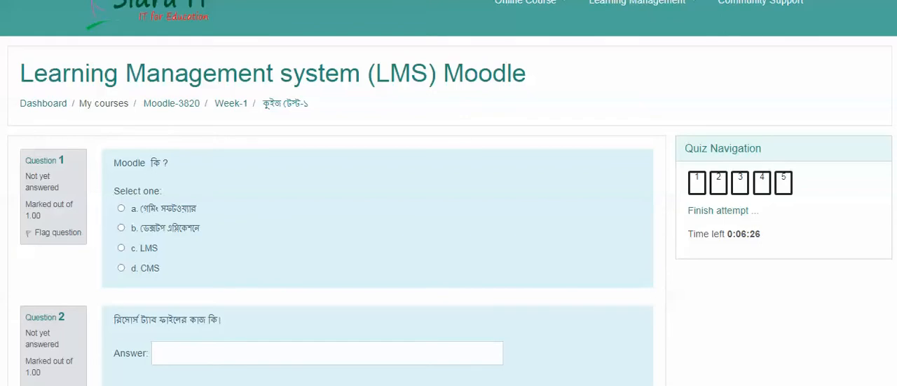
{"action": "scroll", "coordinate": [448, 210], "scroll_direction": "down", "scroll_amount": 3}
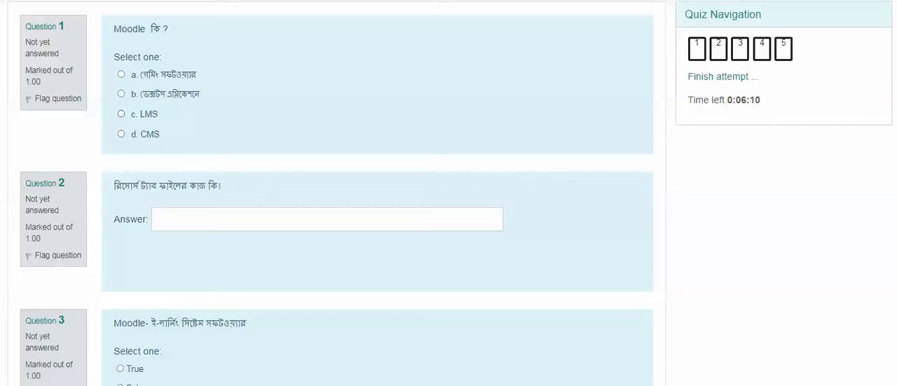
{"action": "left_click", "coordinate": [121, 114]}
Switch to the text editor, copy the line "শিক্ষকদের কনটেন্ট আপলোড করা ।" and paste it as the answer to question 2.
{"action": "scroll", "coordinate": [448, 193], "scroll_direction": "down", "scroll_amount": 2}
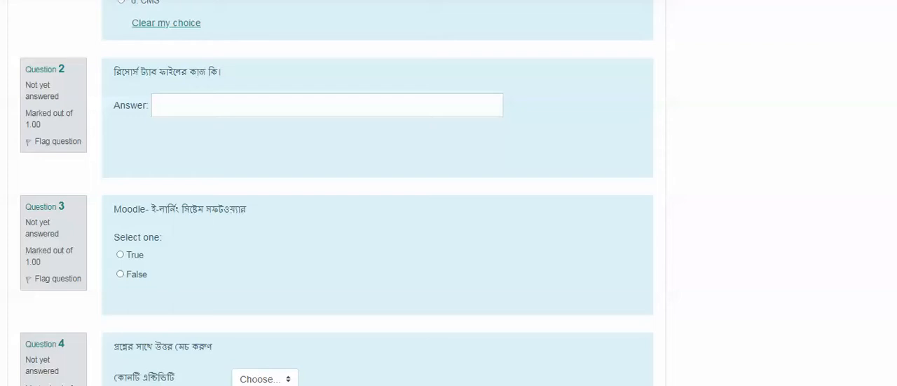
{"action": "key", "text": "alt+Tab"}
{"action": "left_click_drag", "start_coordinate": [258, 10], "coordinate": [175, 11]}
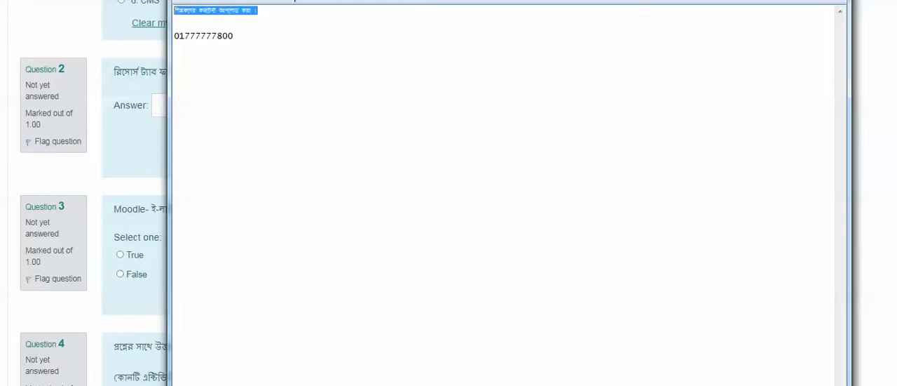
{"action": "right_click", "coordinate": [222, 10]}
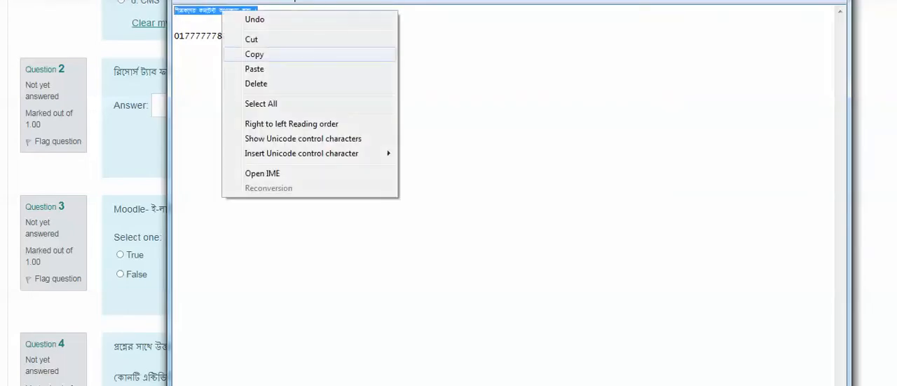
{"action": "left_click", "coordinate": [242, 54]}
{"action": "key", "text": "super+Down"}
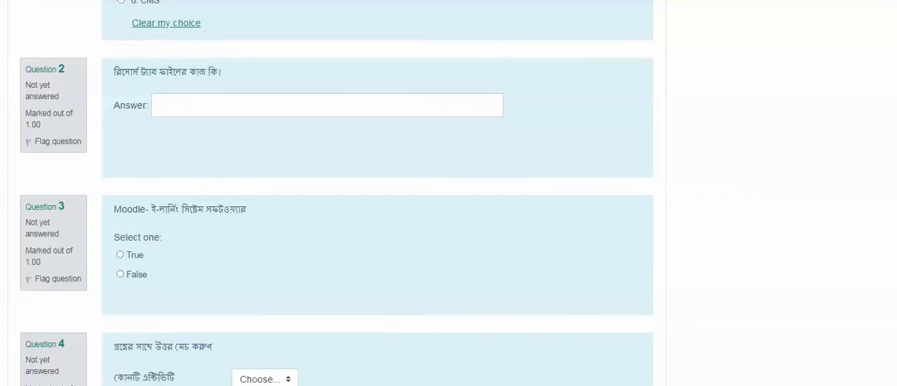
{"action": "left_click", "coordinate": [326, 105]}
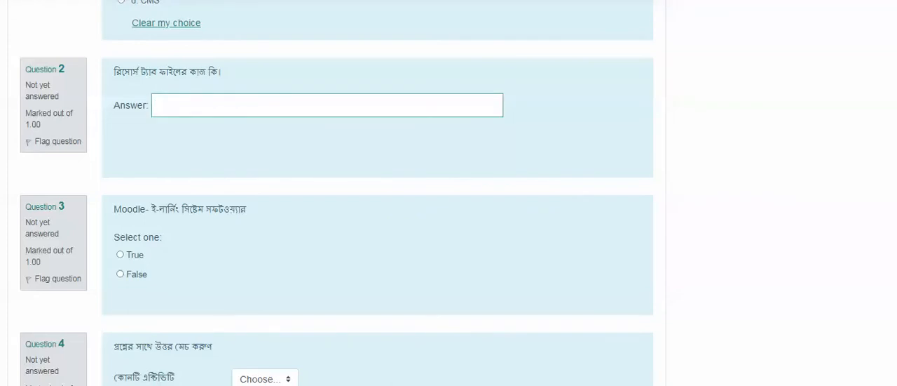
{"action": "key", "text": "ctrl+v"}
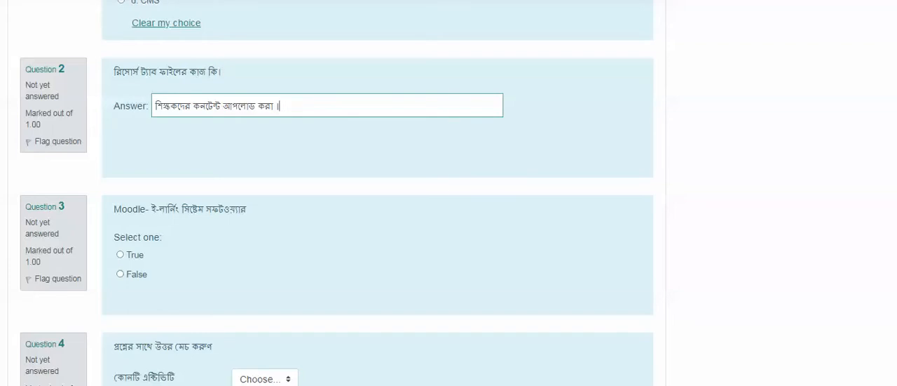
Answer question 3, about Moodle being e-learning system software, with True.
{"action": "scroll", "coordinate": [448, 193], "scroll_direction": "down", "scroll_amount": 1}
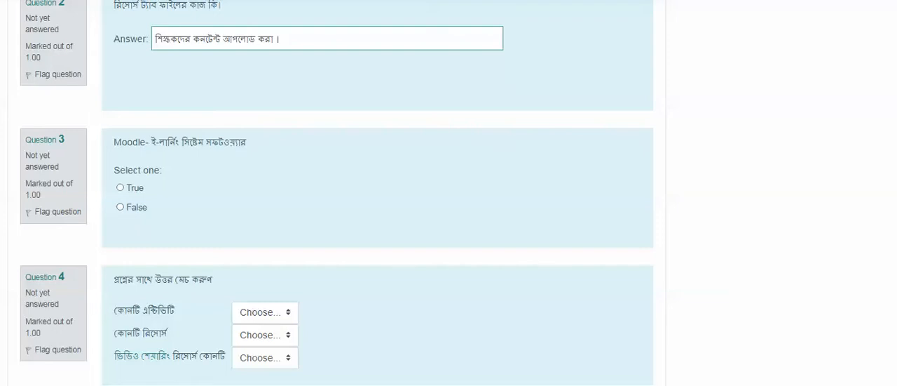
{"action": "left_click", "coordinate": [120, 187]}
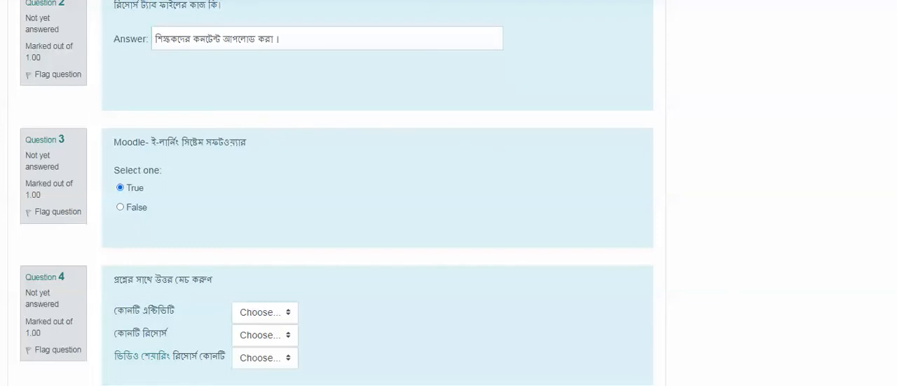
In question 4, match কোনটি এক্টিভিটি with এসাইনমেন্ট.
{"action": "scroll", "coordinate": [378, 193], "scroll_direction": "down", "scroll_amount": 3}
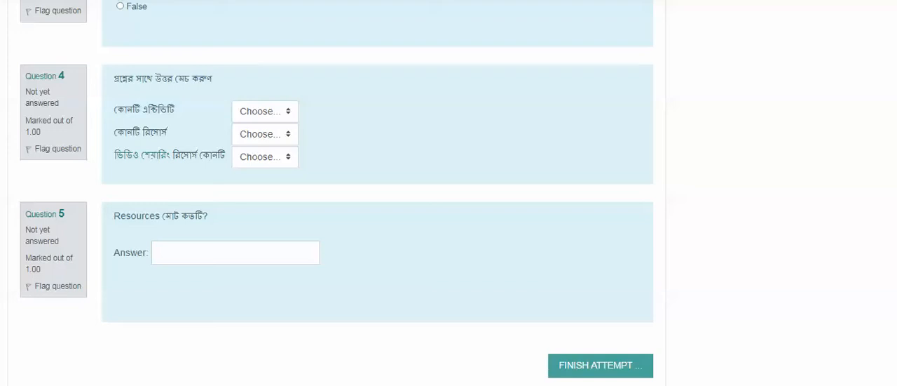
{"action": "left_click", "coordinate": [265, 112]}
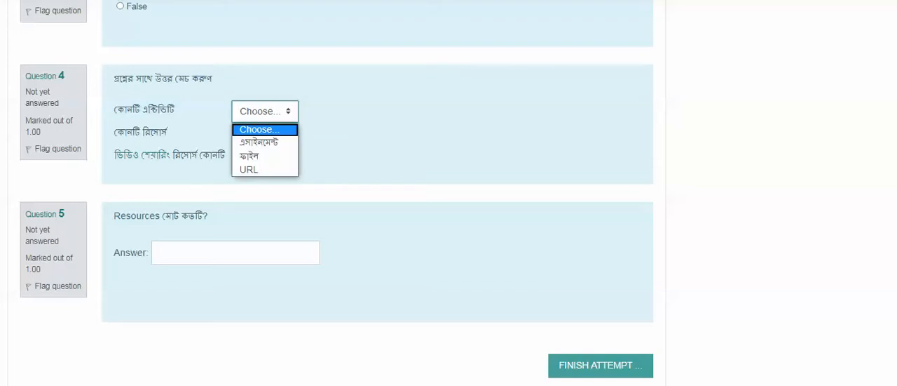
{"action": "key", "text": "Down"}
{"action": "key", "text": "Down"}
{"action": "key", "text": "Down"}
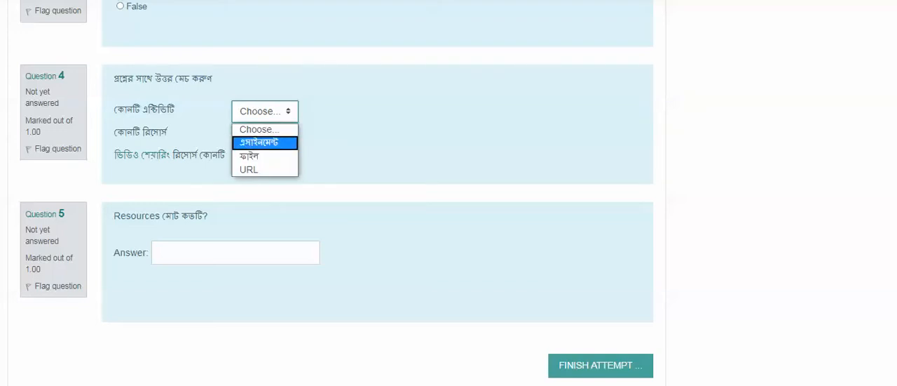
{"action": "key", "text": "Up"}
{"action": "key", "text": "Up"}
{"action": "key", "text": "Return"}
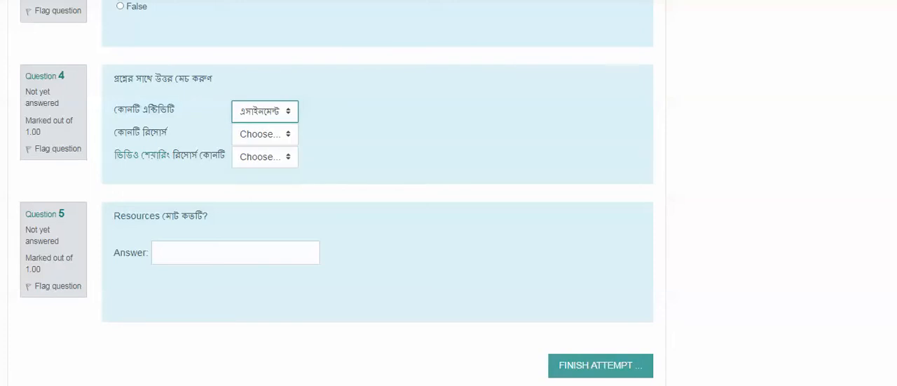
In question 4, match কোনটি রিসোর্স with ফাইল.
{"action": "key", "text": "Tab"}
{"action": "key", "text": "alt+Down"}
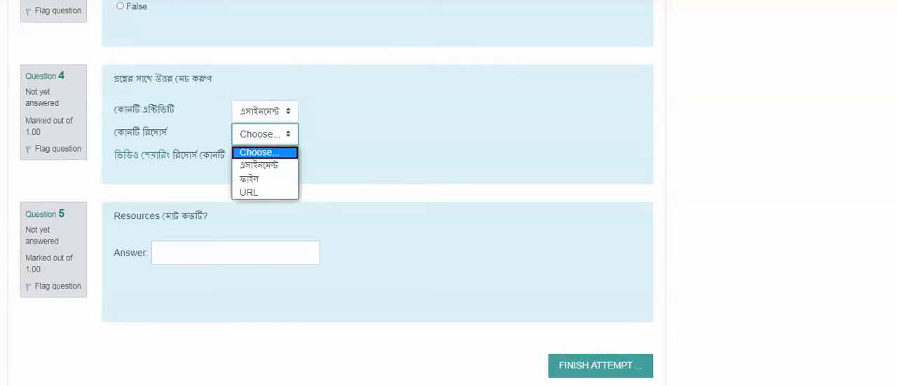
{"action": "key", "text": "Down"}
{"action": "key", "text": "Down"}
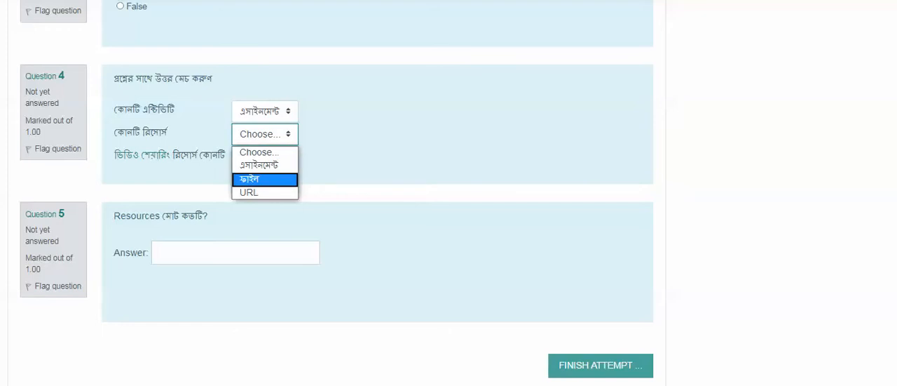
{"action": "key", "text": "Return"}
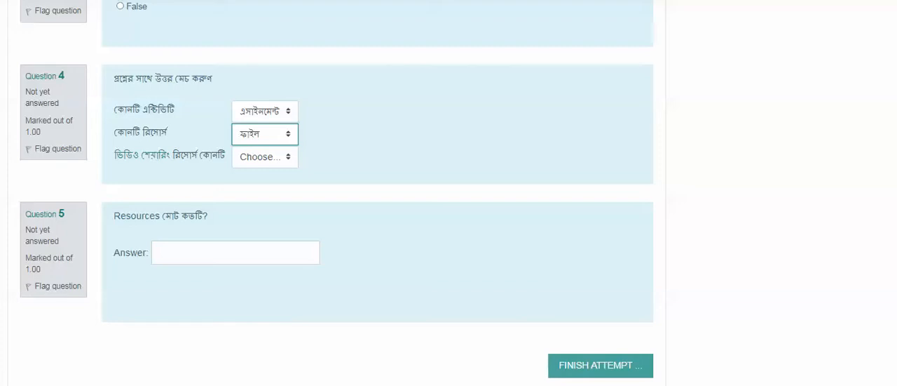
In question 4, match ভিডিও শেয়ারিং রিসোর্স কোনটি with URL.
{"action": "key", "text": "Tab"}
{"action": "key", "text": "alt+Down"}
{"action": "key", "text": "Down"}
{"action": "key", "text": "Down"}
{"action": "key", "text": "Down"}
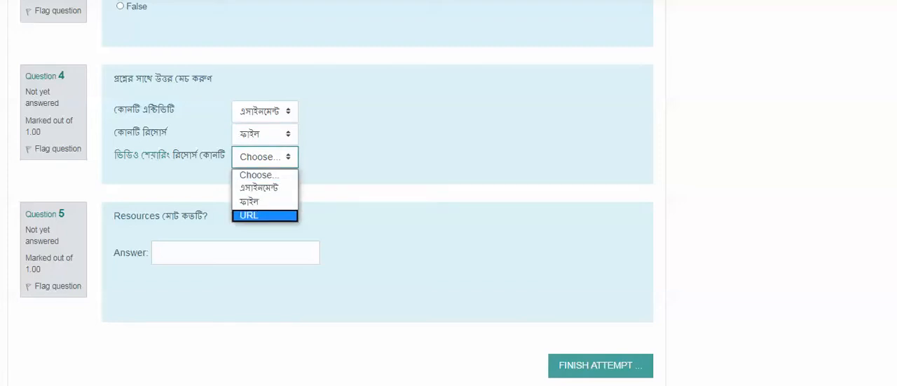
{"action": "key", "text": "Return"}
Answer question 5, about the total number of Resources, with 10.
{"action": "scroll", "coordinate": [448, 193], "scroll_direction": "down", "scroll_amount": 2}
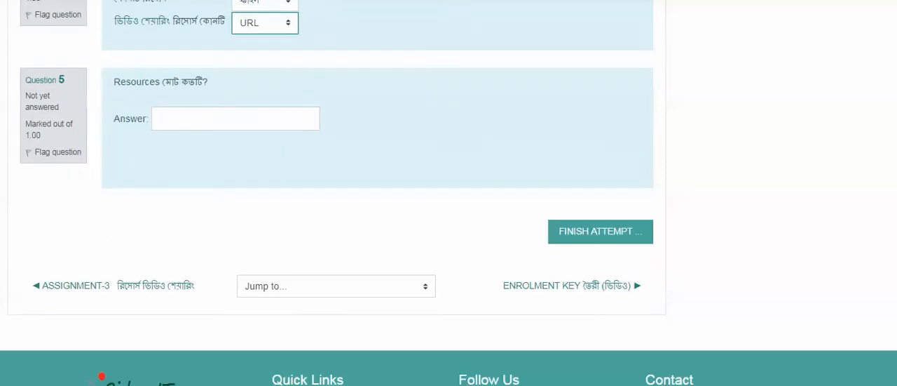
{"action": "left_click", "coordinate": [235, 119]}
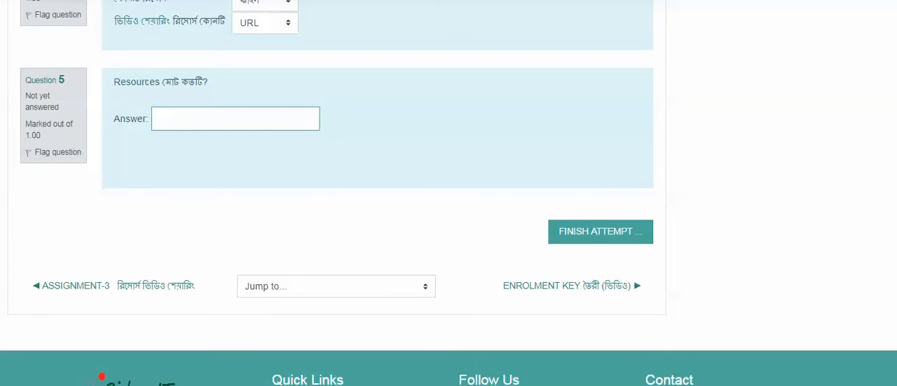
{"action": "type", "text": "10"}
Check the given answers, finish the quiz attempt, and submit all answers with confirmation.
{"action": "scroll", "coordinate": [337, 193], "scroll_direction": "up", "scroll_amount": 12}
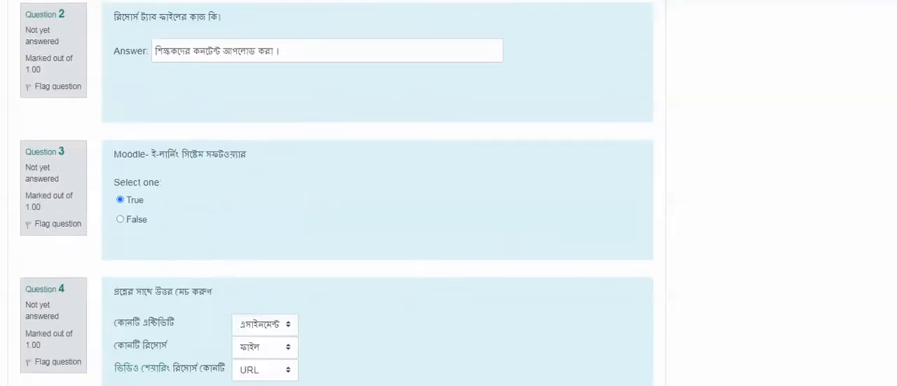
{"action": "scroll", "coordinate": [449, 193], "scroll_direction": "down", "scroll_amount": 12}
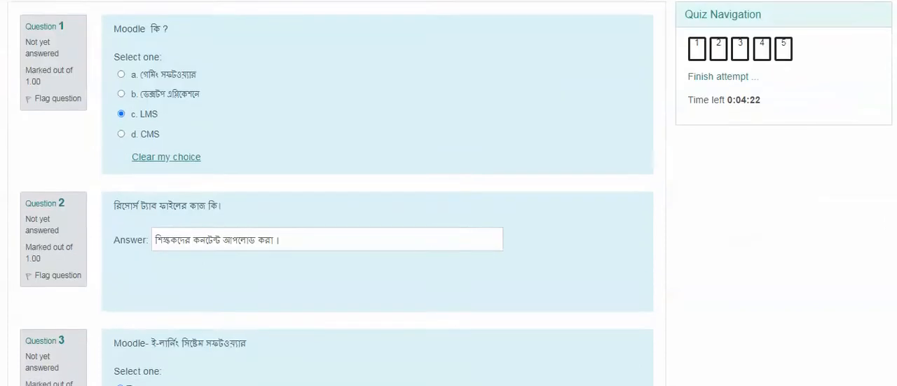
{"action": "scroll", "coordinate": [449, 193], "scroll_direction": "down", "scroll_amount": 2}
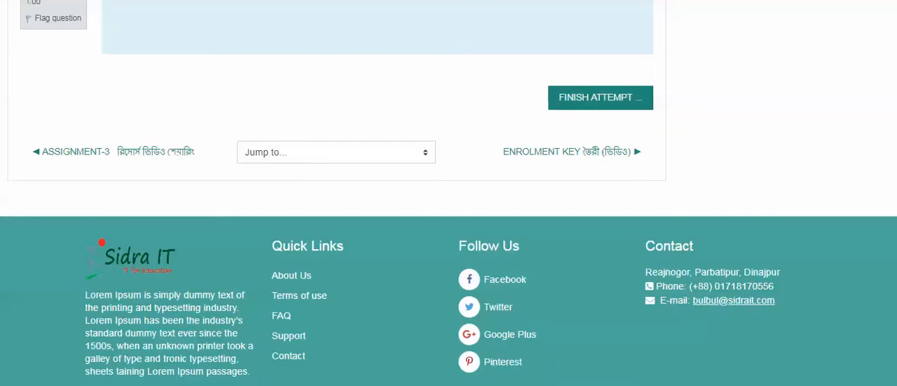
{"action": "left_click", "coordinate": [600, 97]}
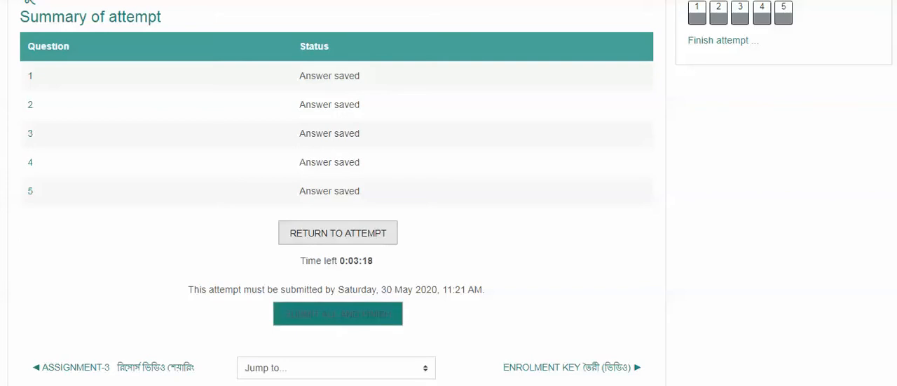
{"action": "left_click", "coordinate": [338, 314]}
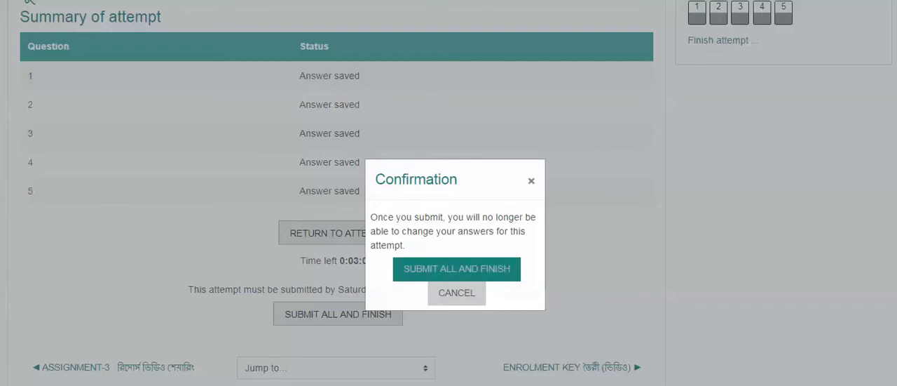
{"action": "left_click", "coordinate": [457, 269]}
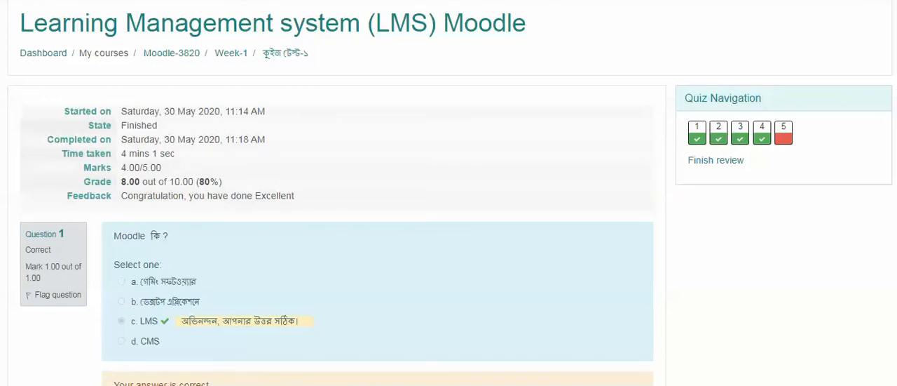
Review the submitted attempt, examining its grade summary and the marking and feedback for each of the five questions.
{"action": "scroll", "coordinate": [449, 210], "scroll_direction": "down", "scroll_amount": 1}
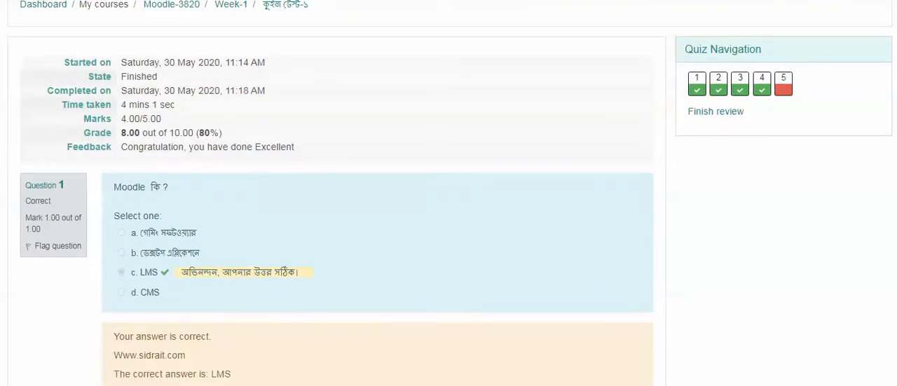
{"action": "scroll", "coordinate": [448, 210], "scroll_direction": "down", "scroll_amount": 1}
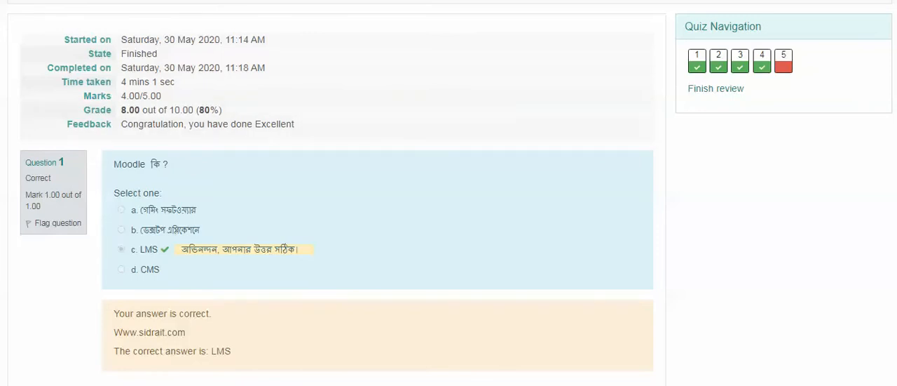
{"action": "scroll", "coordinate": [448, 210], "scroll_direction": "down", "scroll_amount": 2}
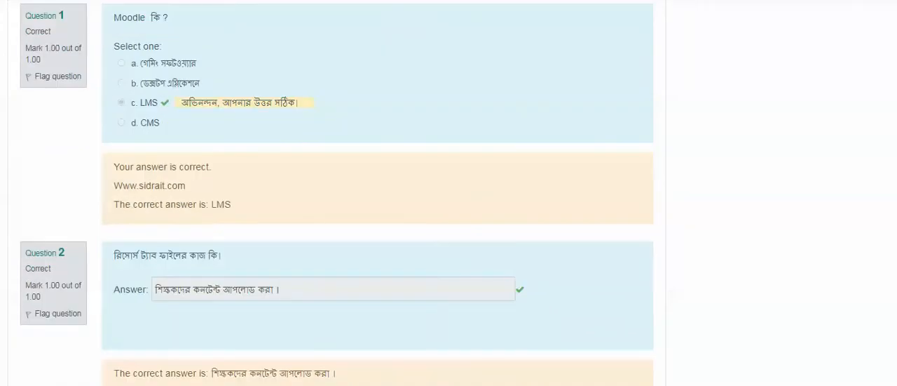
{"action": "scroll", "coordinate": [378, 197], "scroll_direction": "up", "scroll_amount": 1}
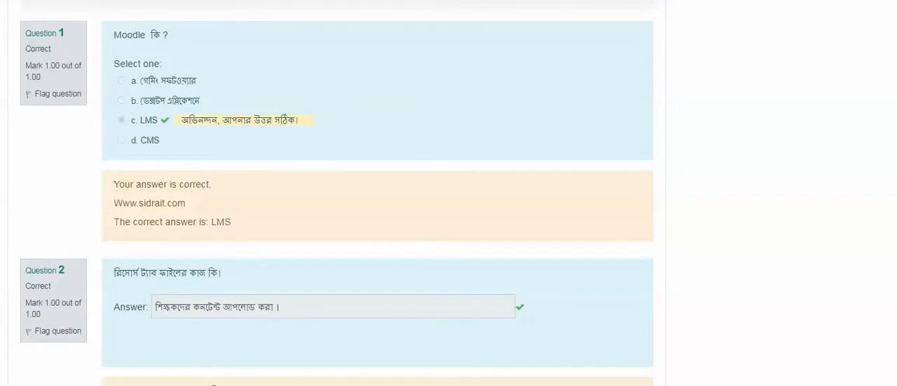
{"action": "scroll", "coordinate": [336, 193], "scroll_direction": "down", "scroll_amount": 3}
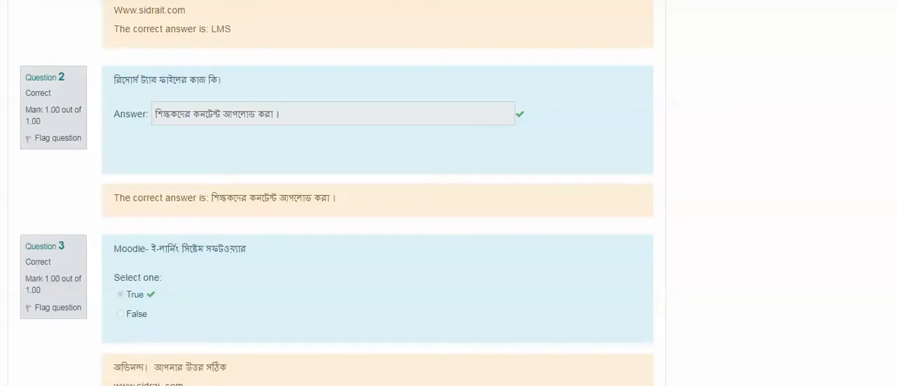
{"action": "scroll", "coordinate": [379, 192], "scroll_direction": "down", "scroll_amount": 3}
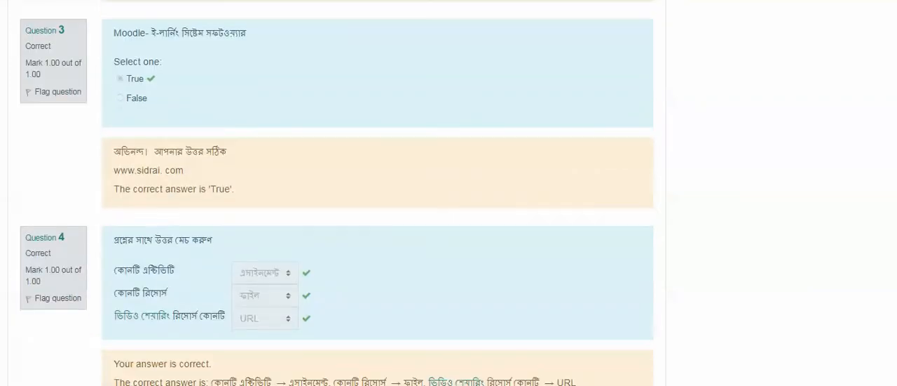
{"action": "scroll", "coordinate": [379, 193], "scroll_direction": "down", "scroll_amount": 4}
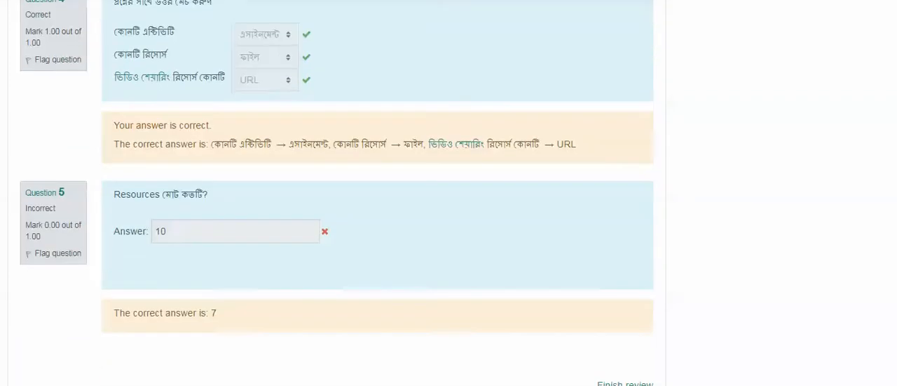
{"action": "scroll", "coordinate": [379, 193], "scroll_direction": "down", "scroll_amount": 1}
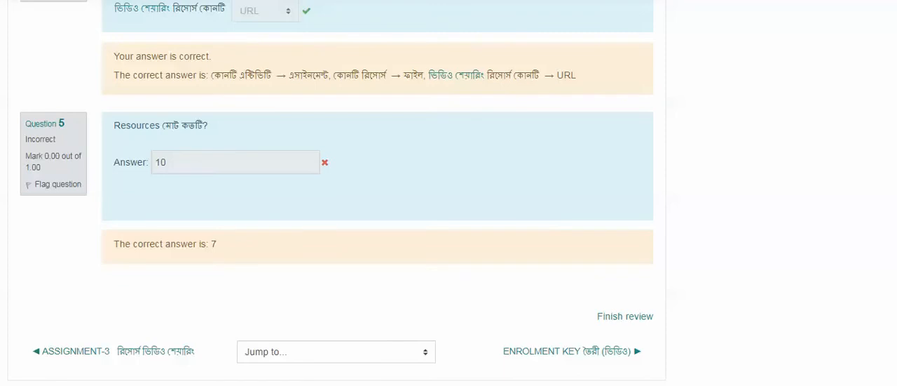
{"action": "scroll", "coordinate": [379, 193], "scroll_direction": "up", "scroll_amount": 20}
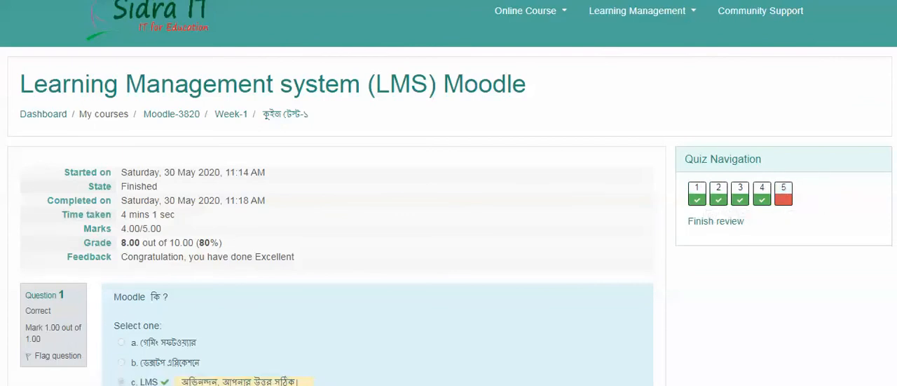
{"action": "scroll", "coordinate": [448, 193], "scroll_direction": "down", "scroll_amount": 15}
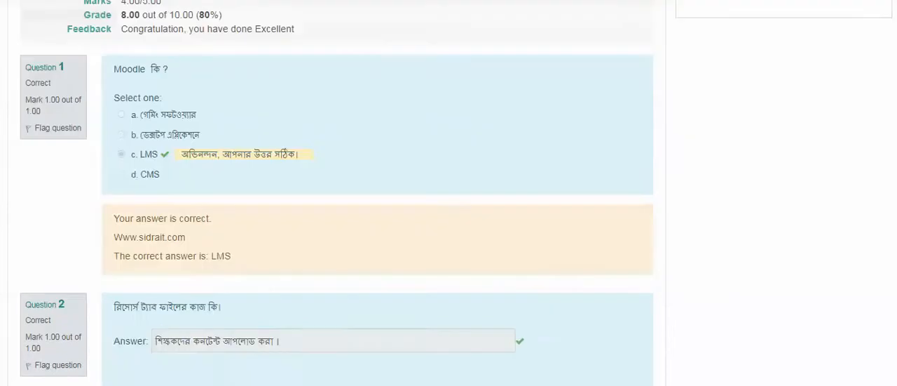
{"action": "scroll", "coordinate": [448, 192], "scroll_direction": "up", "scroll_amount": 10}
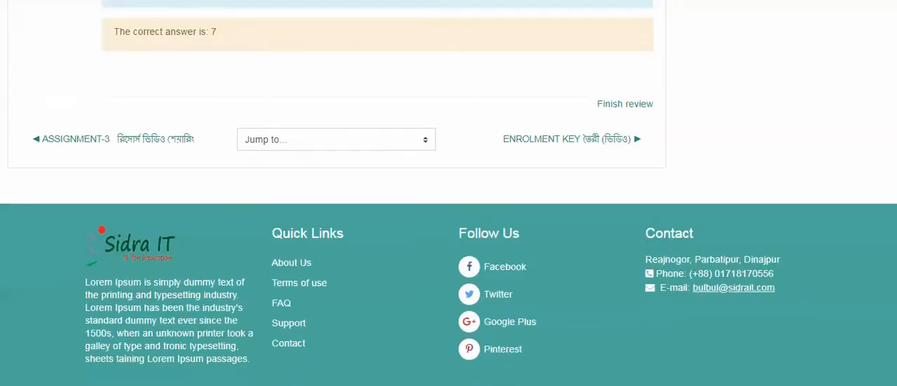
{"action": "scroll", "coordinate": [449, 193], "scroll_direction": "up", "scroll_amount": 8}
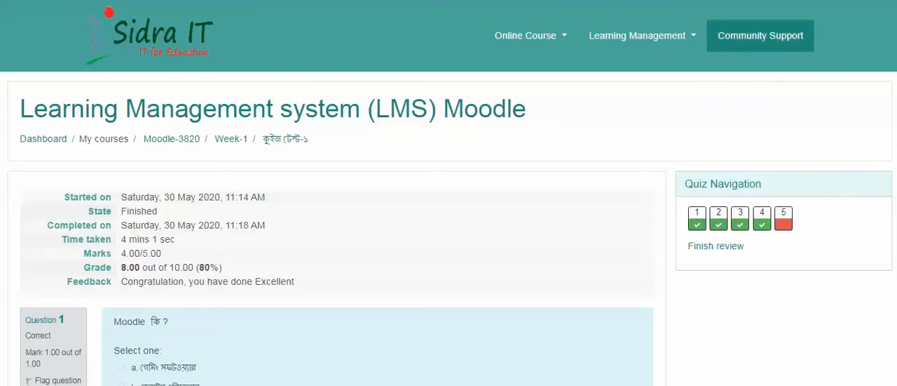
From the teacher's view of the Moodle-3820 course, open the Week-1 quiz কুইজ টেস্ট-১ and its attempts report.
{"action": "scroll", "coordinate": [449, 210], "scroll_direction": "down", "scroll_amount": 4}
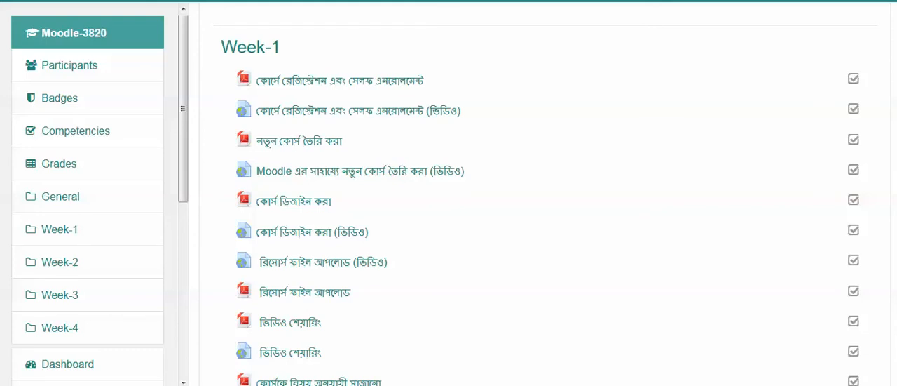
{"action": "scroll", "coordinate": [538, 203], "scroll_direction": "down", "scroll_amount": 8}
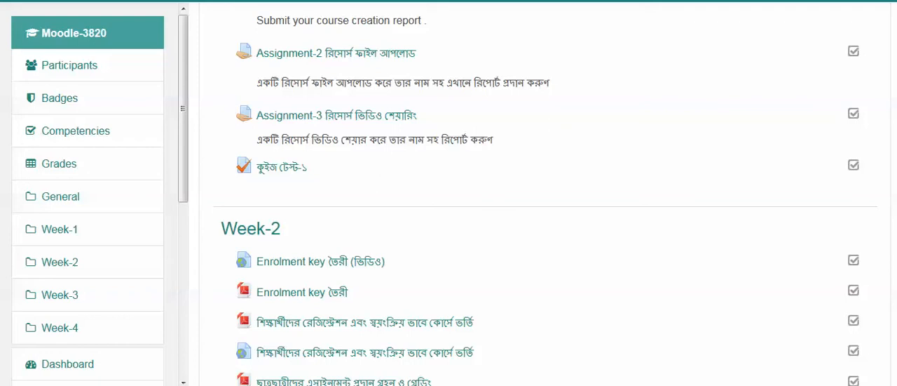
{"action": "left_click", "coordinate": [281, 167]}
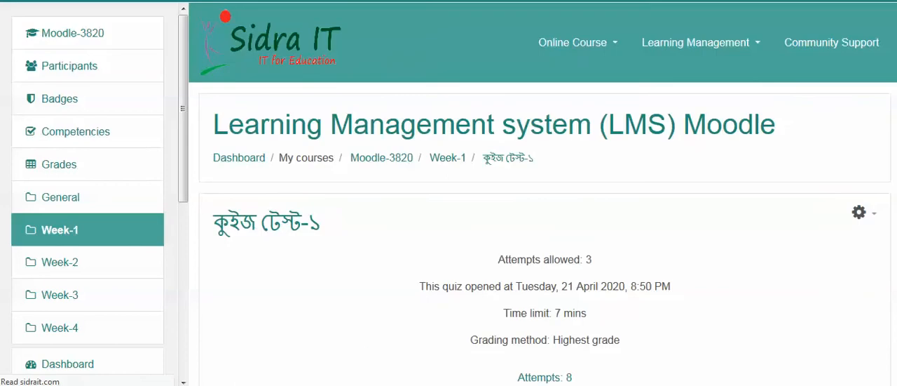
{"action": "scroll", "coordinate": [209, 239], "scroll_direction": "down", "scroll_amount": 4}
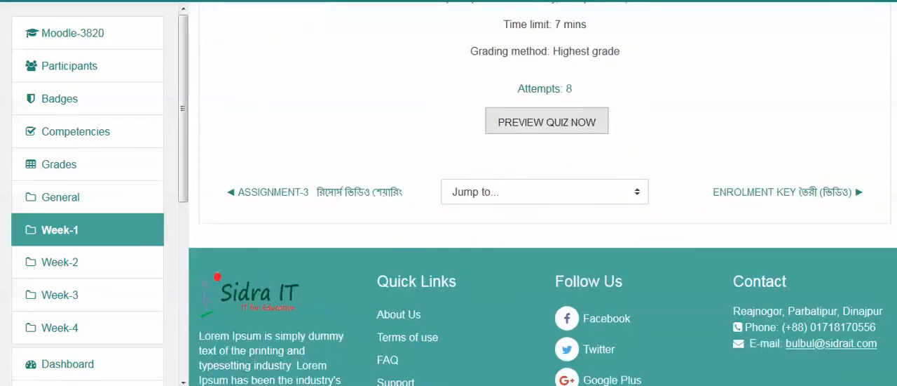
{"action": "scroll", "coordinate": [209, 239], "scroll_direction": "up", "scroll_amount": 1}
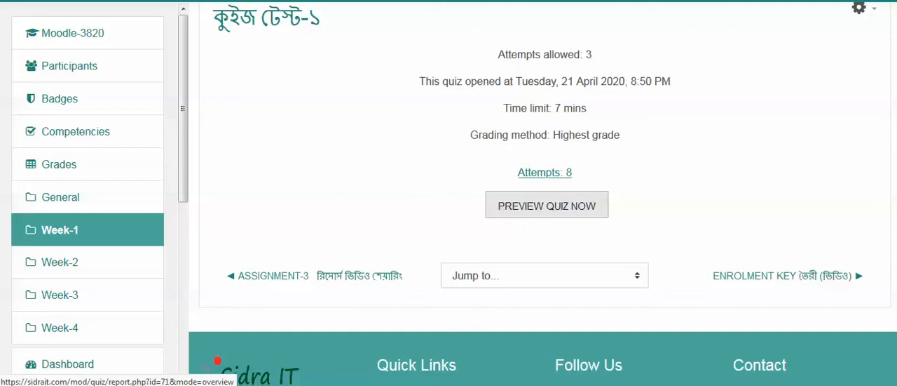
{"action": "left_click", "coordinate": [545, 173]}
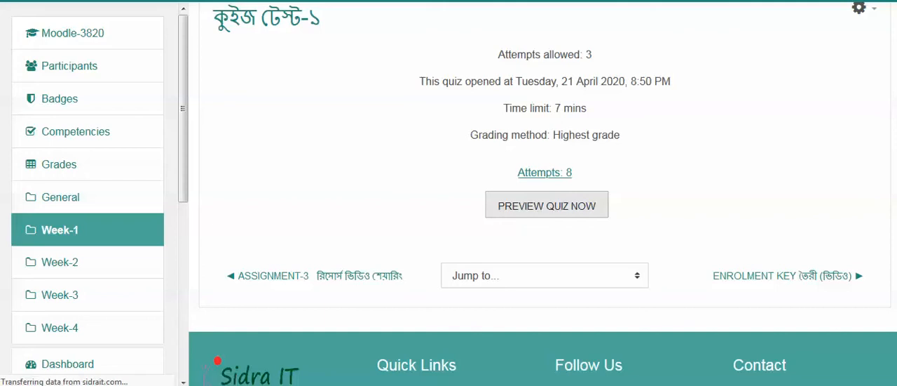
Examine the students' quiz attempts in the report, including state, time taken, grades, per-question marks and overall average.
{"action": "scroll", "coordinate": [449, 193], "scroll_direction": "down", "scroll_amount": 2}
{"action": "scroll", "coordinate": [449, 193], "scroll_direction": "down", "scroll_amount": 8}
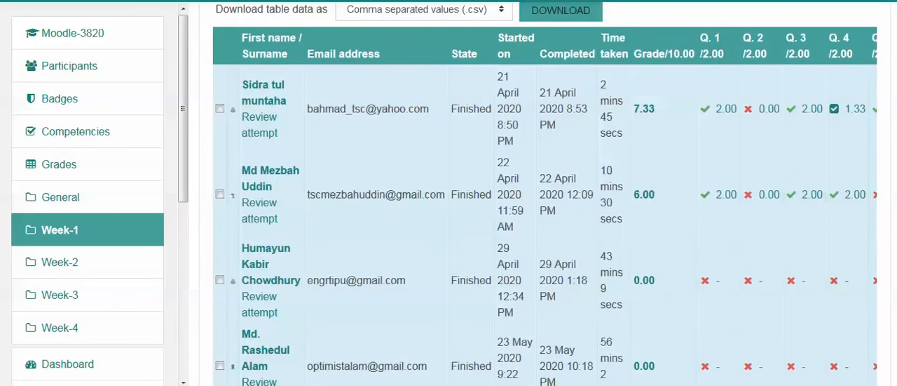
{"action": "scroll", "coordinate": [449, 193], "scroll_direction": "down", "scroll_amount": 2}
{"action": "scroll", "coordinate": [449, 193], "scroll_direction": "up", "scroll_amount": 1}
{"action": "scroll", "coordinate": [449, 193], "scroll_direction": "down", "scroll_amount": 5}
{"action": "scroll", "coordinate": [448, 193], "scroll_direction": "down", "scroll_amount": 2}
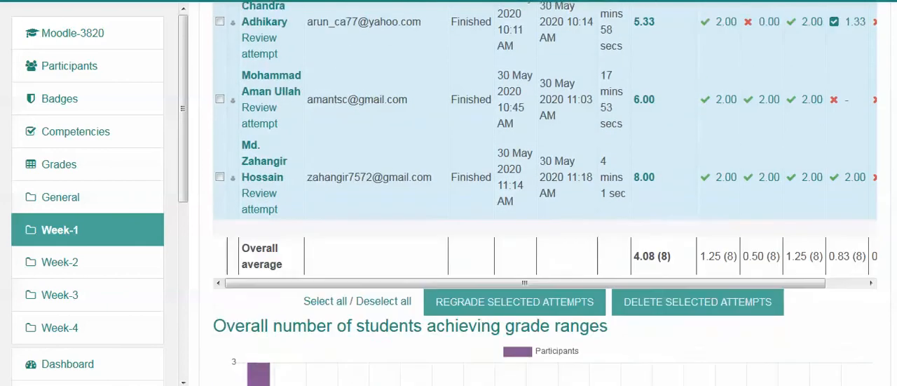
{"action": "scroll", "coordinate": [449, 193], "scroll_direction": "down", "scroll_amount": 1}
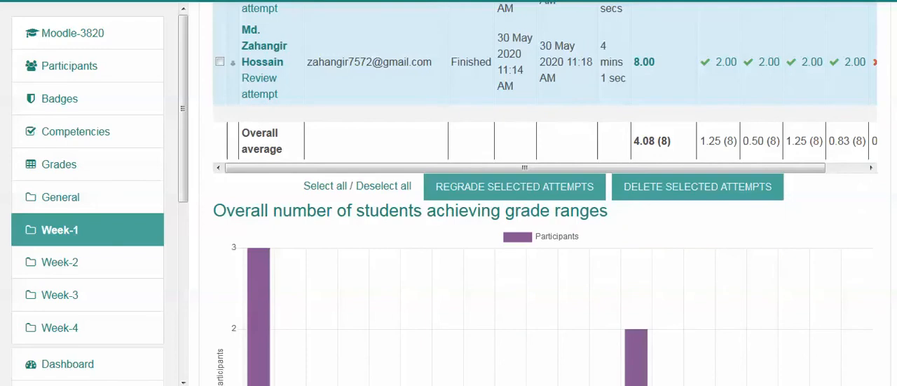
View the available download formats for the attempts table and examine the chart of students achieving each grade range.
{"action": "scroll", "coordinate": [449, 193], "scroll_direction": "up", "scroll_amount": 10}
{"action": "left_click", "coordinate": [424, 78]}
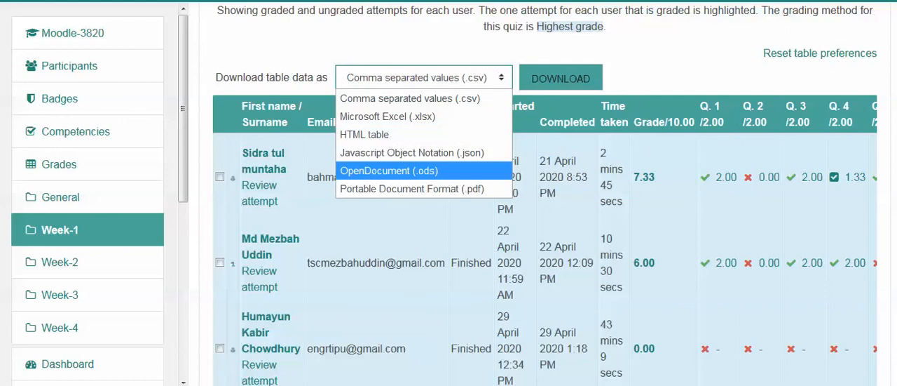
{"action": "scroll", "coordinate": [544, 193], "scroll_direction": "down", "scroll_amount": 5}
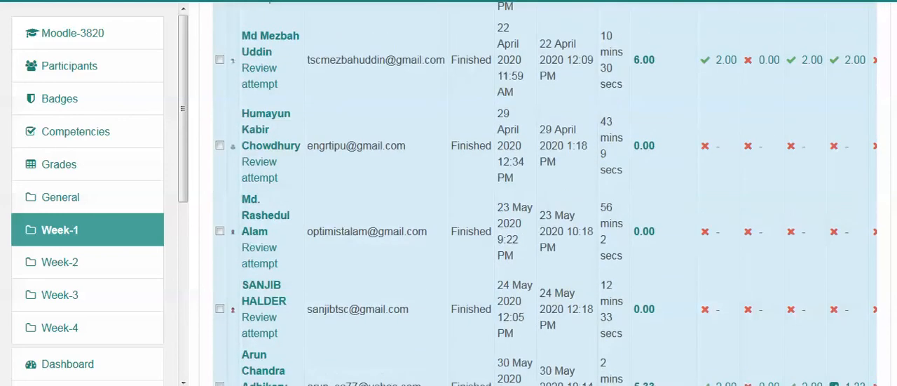
{"action": "scroll", "coordinate": [545, 193], "scroll_direction": "down", "scroll_amount": 2}
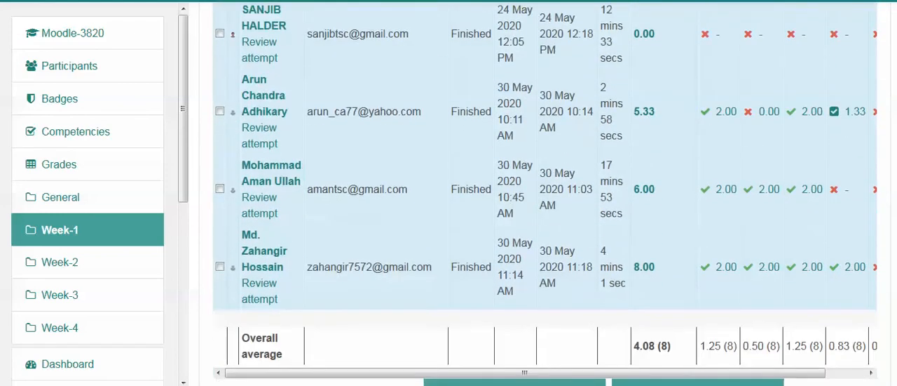
{"action": "scroll", "coordinate": [544, 193], "scroll_direction": "down", "scroll_amount": 4}
{"action": "scroll", "coordinate": [545, 193], "scroll_direction": "down", "scroll_amount": 3}
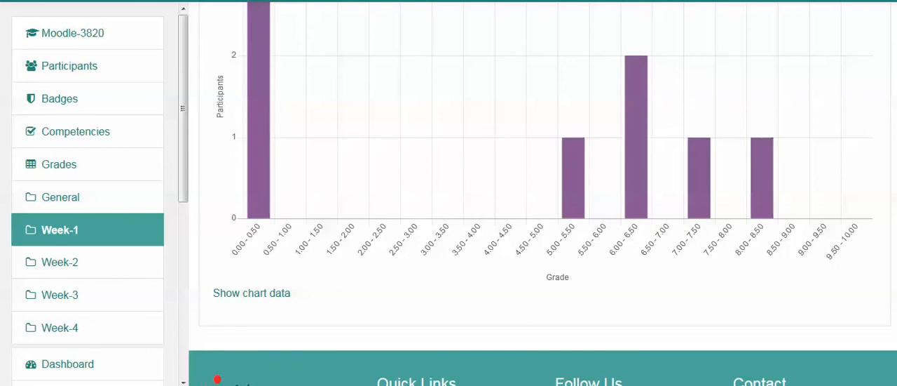
{"action": "scroll", "coordinate": [515, 119], "scroll_direction": "up", "scroll_amount": 3}
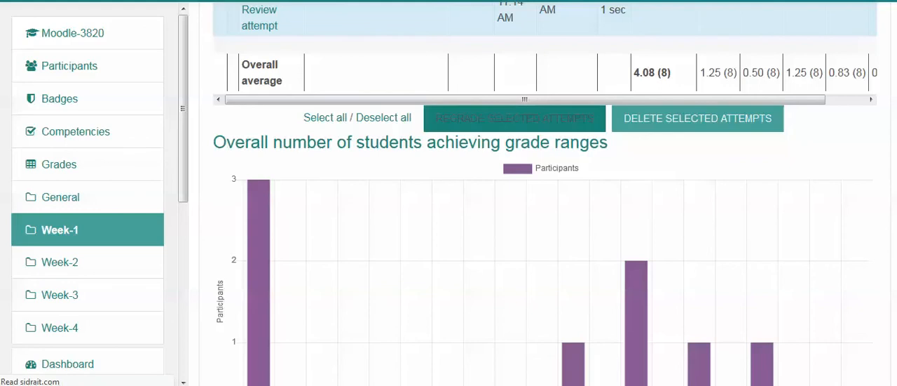
Look over the full grade-range chart below the attempts table and return to the Moodle-3820 course page.
{"action": "scroll", "coordinate": [543, 193], "scroll_direction": "down", "scroll_amount": 3}
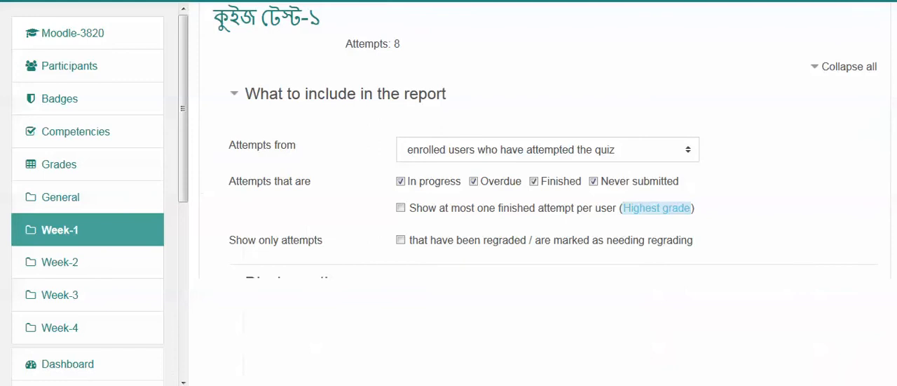
{"action": "scroll", "coordinate": [543, 192], "scroll_direction": "down", "scroll_amount": 15}
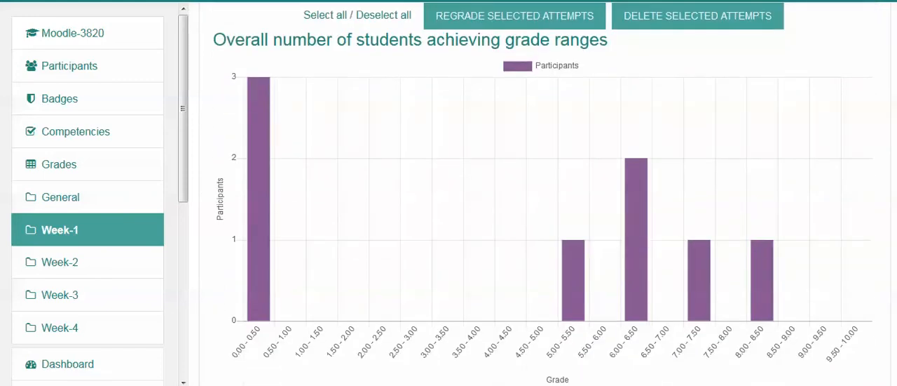
{"action": "scroll", "coordinate": [543, 193], "scroll_direction": "down", "scroll_amount": 3}
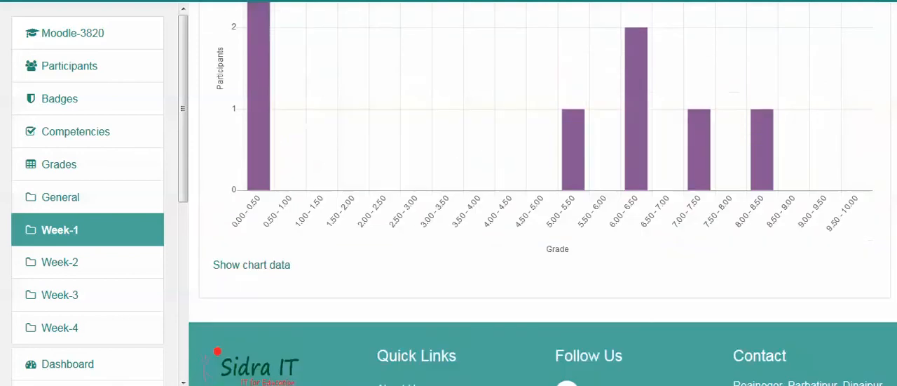
{"action": "scroll", "coordinate": [543, 192], "scroll_direction": "up", "scroll_amount": 8}
{"action": "scroll", "coordinate": [543, 192], "scroll_direction": "up", "scroll_amount": 10}
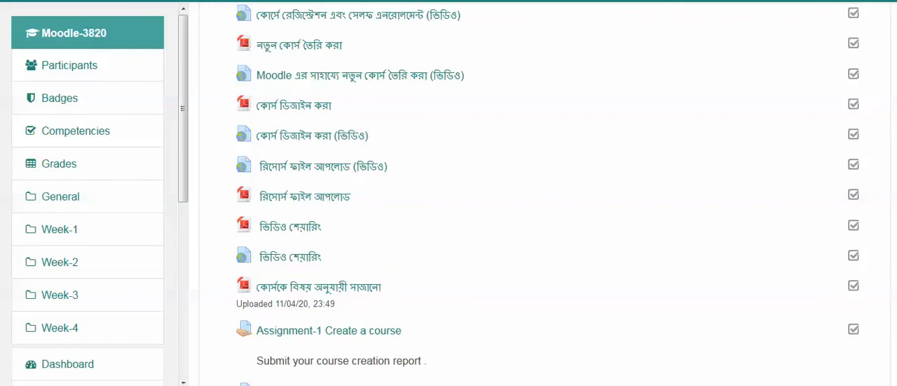
Look through the weekly sections of the Moodle-3820 course and turn editing on.
{"action": "scroll", "coordinate": [545, 194], "scroll_direction": "up", "scroll_amount": 5}
{"action": "scroll", "coordinate": [545, 195], "scroll_direction": "down", "scroll_amount": 2}
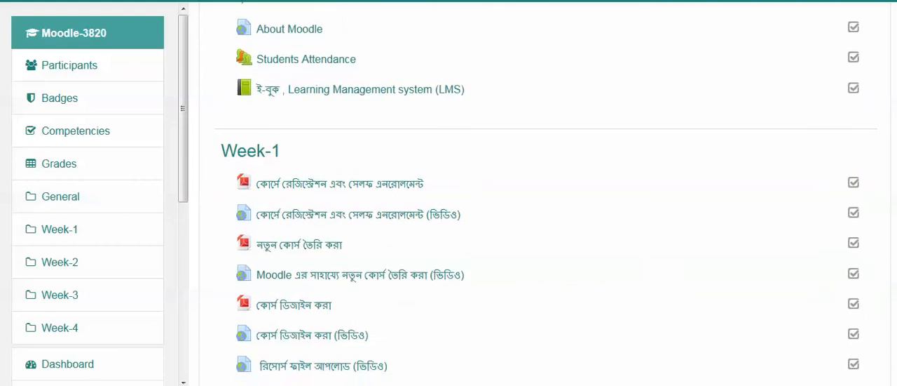
{"action": "scroll", "coordinate": [545, 195], "scroll_direction": "down", "scroll_amount": 8}
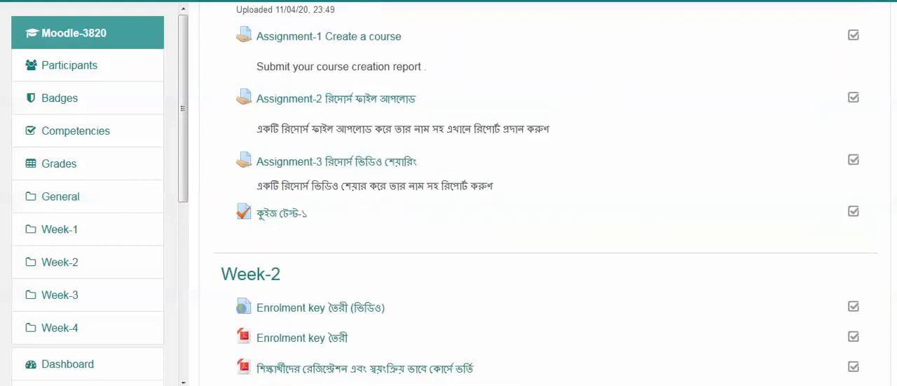
{"action": "scroll", "coordinate": [546, 195], "scroll_direction": "down", "scroll_amount": 3}
{"action": "scroll", "coordinate": [546, 191], "scroll_direction": "down", "scroll_amount": 2}
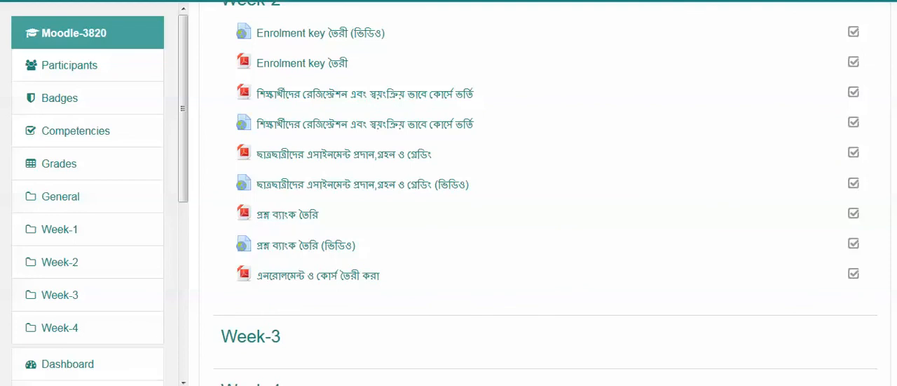
{"action": "scroll", "coordinate": [546, 191], "scroll_direction": "up", "scroll_amount": 10}
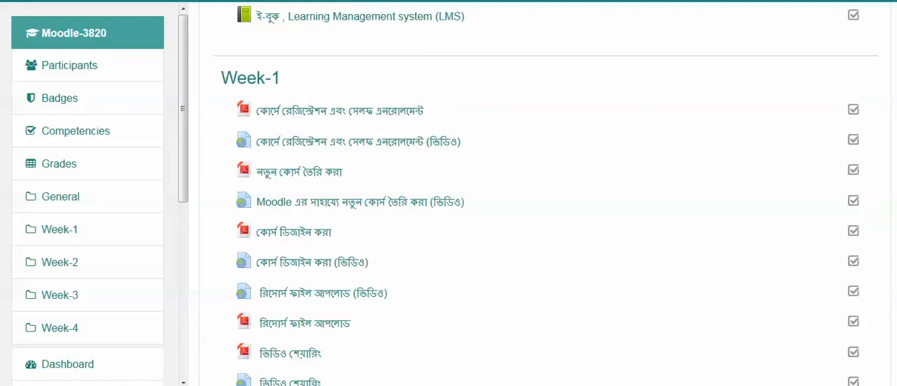
{"action": "scroll", "coordinate": [702, 105], "scroll_direction": "up", "scroll_amount": 5}
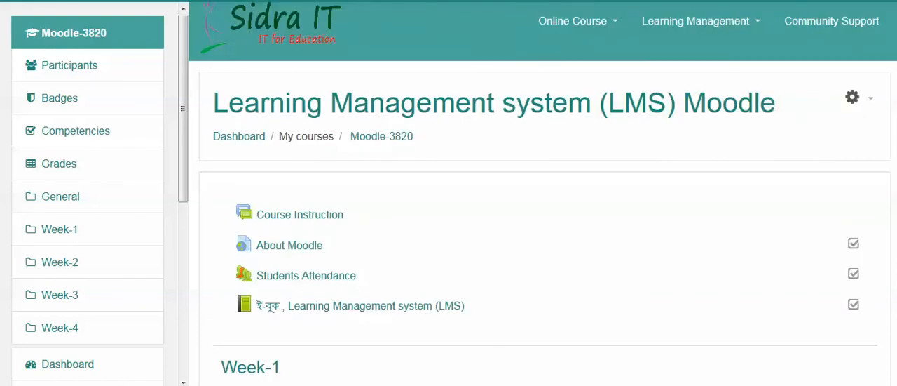
{"action": "left_click", "coordinate": [852, 96]}
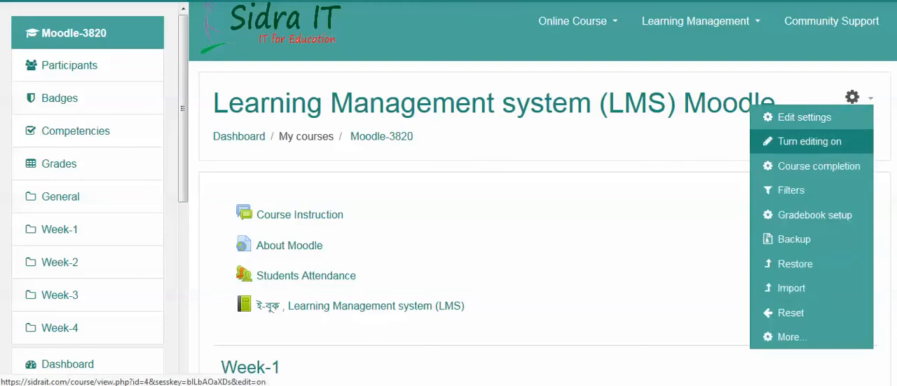
{"action": "left_click", "coordinate": [810, 142]}
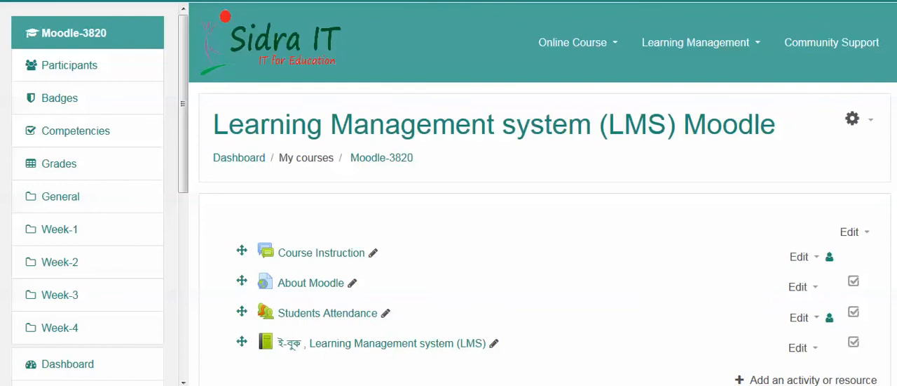
Bring up the choice of activities and resources that can be added to the Week-2 section.
{"action": "scroll", "coordinate": [542, 194], "scroll_direction": "down", "scroll_amount": 2}
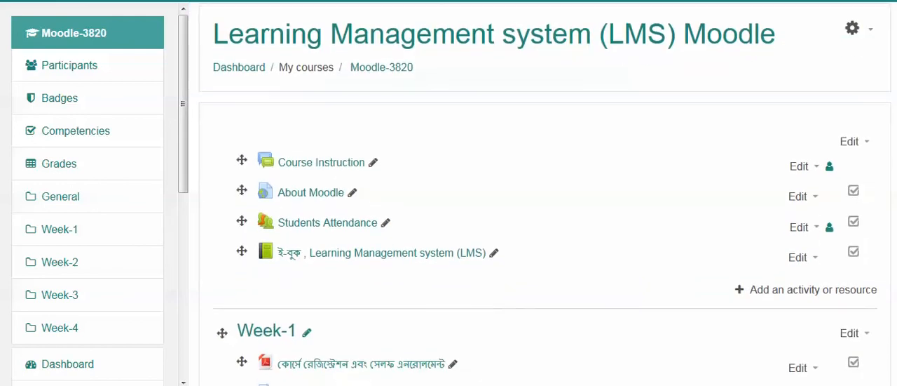
{"action": "scroll", "coordinate": [545, 194], "scroll_direction": "down", "scroll_amount": 2}
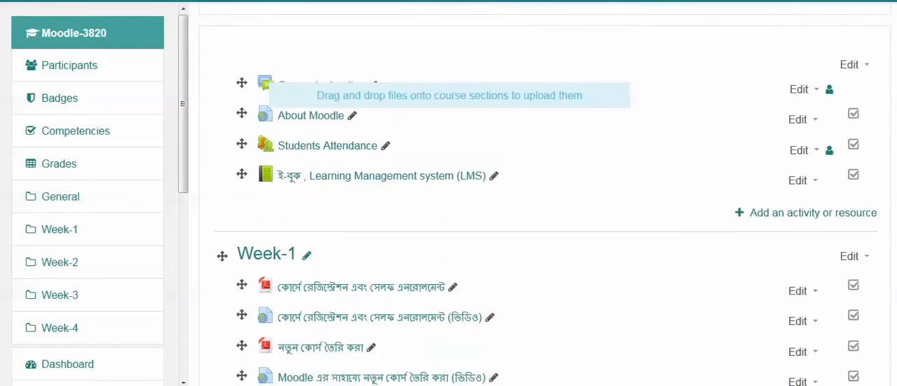
{"action": "scroll", "coordinate": [545, 194], "scroll_direction": "down", "scroll_amount": 1}
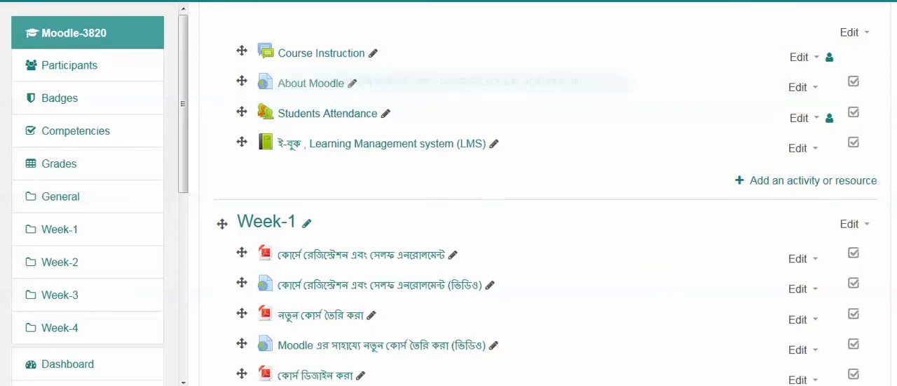
{"action": "scroll", "coordinate": [545, 194], "scroll_direction": "down", "scroll_amount": 2}
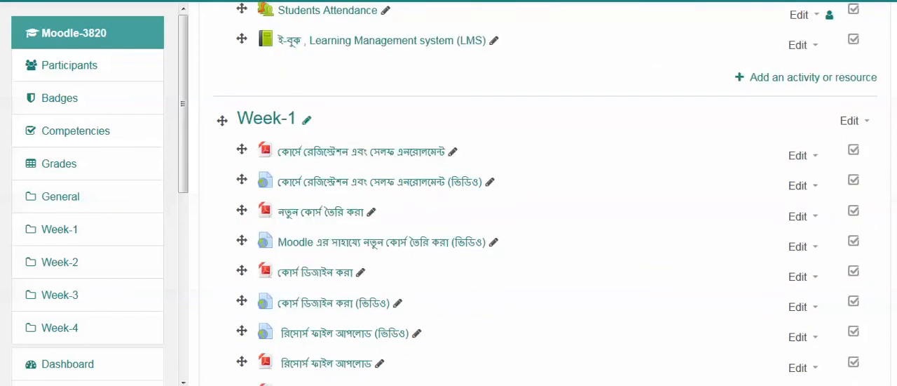
{"action": "scroll", "coordinate": [546, 194], "scroll_direction": "down", "scroll_amount": 2}
{"action": "scroll", "coordinate": [545, 194], "scroll_direction": "down", "scroll_amount": 10}
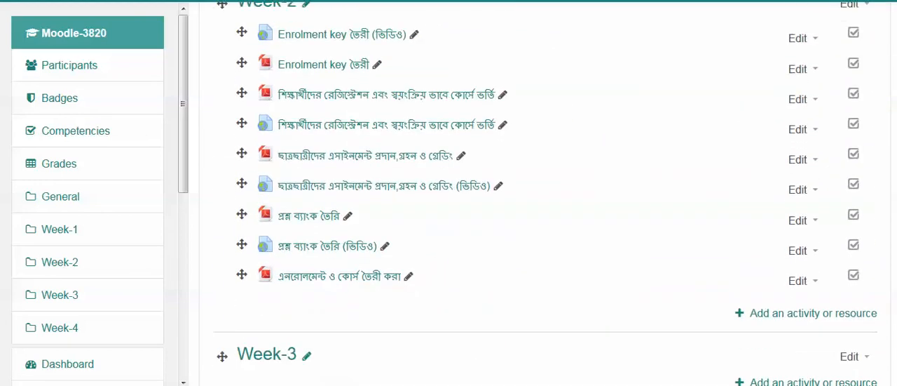
{"action": "scroll", "coordinate": [545, 194], "scroll_direction": "down", "scroll_amount": 1}
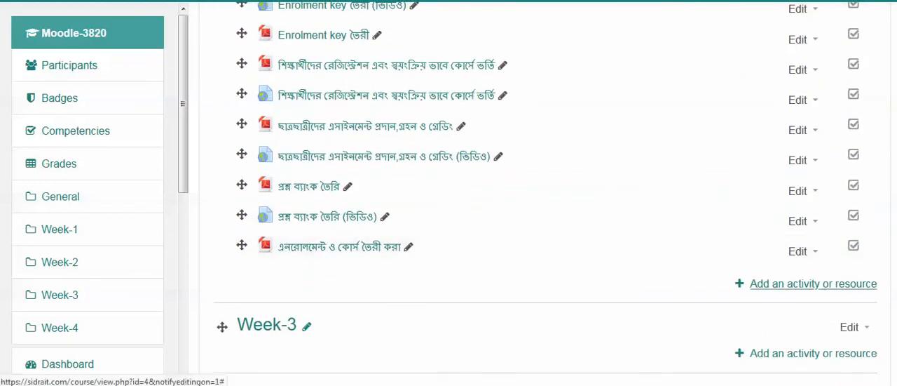
{"action": "left_click", "coordinate": [813, 283]}
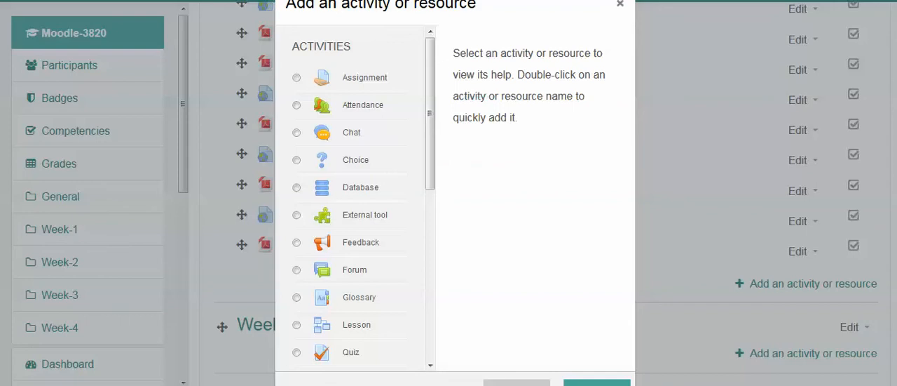
Choose the Quiz activity, read its description and suggested uses, and add it to Week-2.
{"action": "scroll", "coordinate": [357, 217], "scroll_direction": "down", "scroll_amount": 4}
{"action": "scroll", "coordinate": [357, 218], "scroll_direction": "up", "scroll_amount": 4}
{"action": "scroll", "coordinate": [357, 218], "scroll_direction": "down", "scroll_amount": 3}
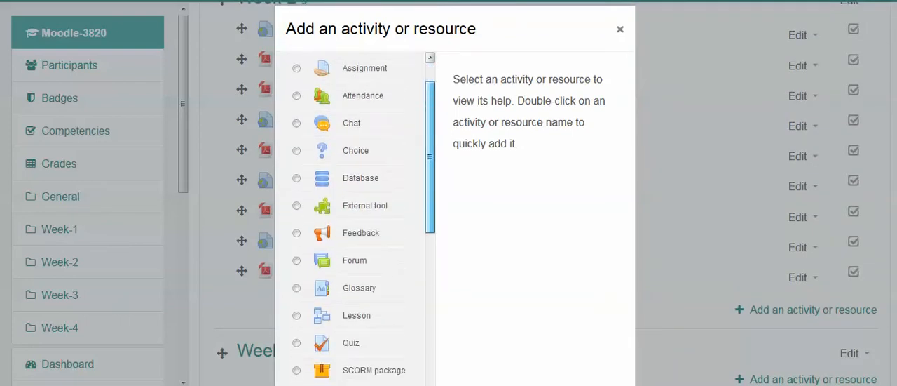
{"action": "scroll", "coordinate": [358, 218], "scroll_direction": "down", "scroll_amount": 1}
{"action": "scroll", "coordinate": [357, 217], "scroll_direction": "up", "scroll_amount": 4}
{"action": "scroll", "coordinate": [357, 217], "scroll_direction": "down", "scroll_amount": 3}
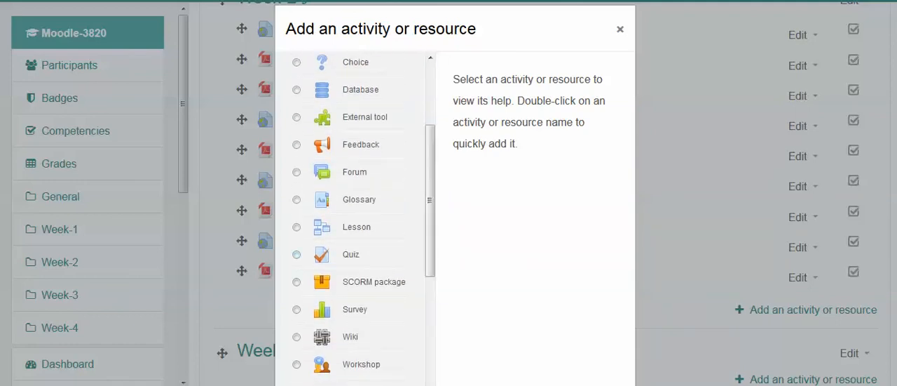
{"action": "left_click", "coordinate": [350, 254]}
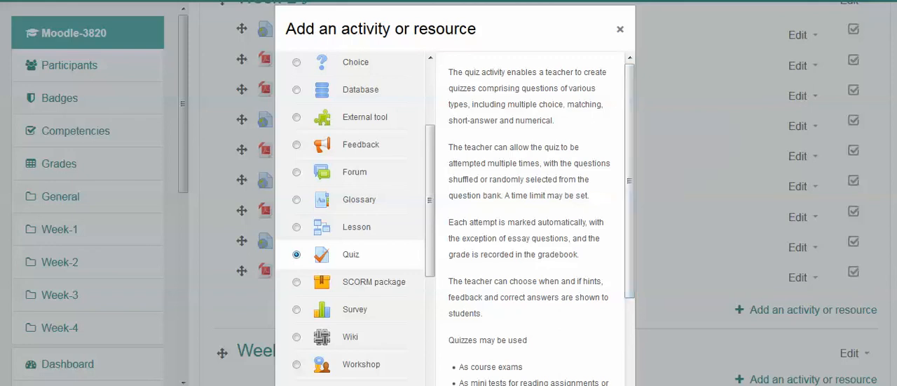
{"action": "left_click_drag", "start_coordinate": [630, 181], "coordinate": [629, 268]}
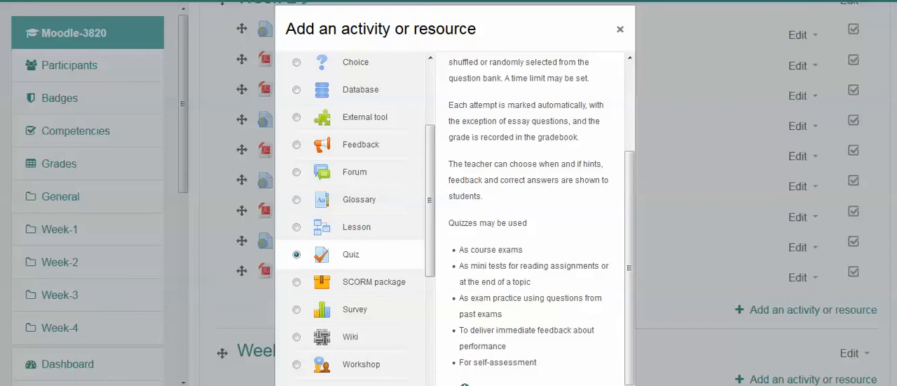
{"action": "scroll", "coordinate": [547, 193], "scroll_direction": "up", "scroll_amount": 5}
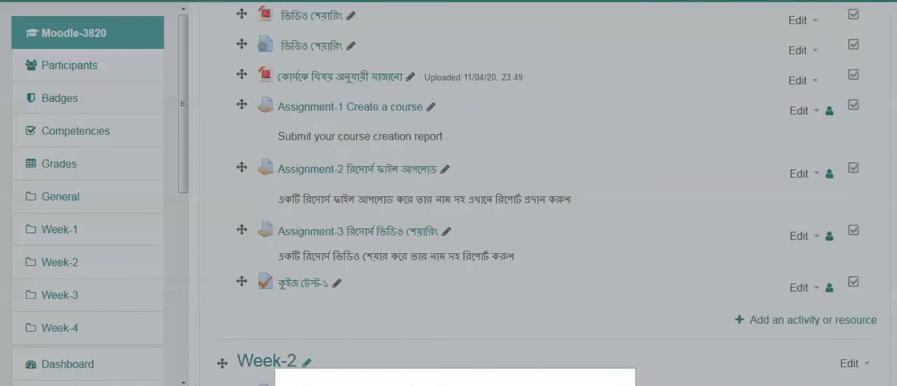
{"action": "scroll", "coordinate": [547, 192], "scroll_direction": "down", "scroll_amount": 7}
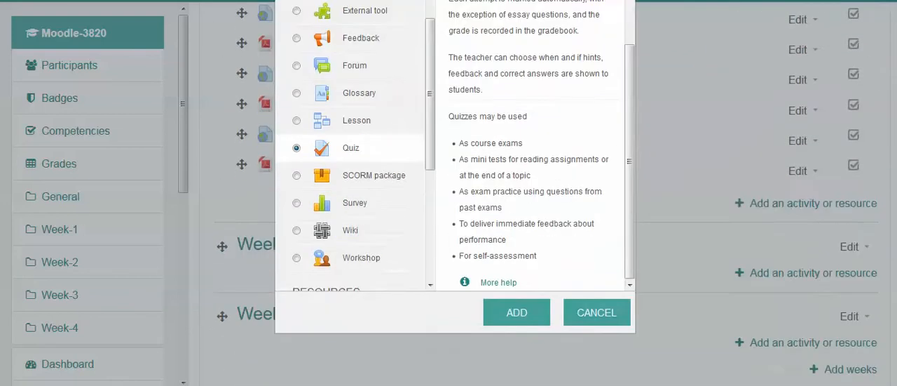
{"action": "left_click", "coordinate": [516, 283]}
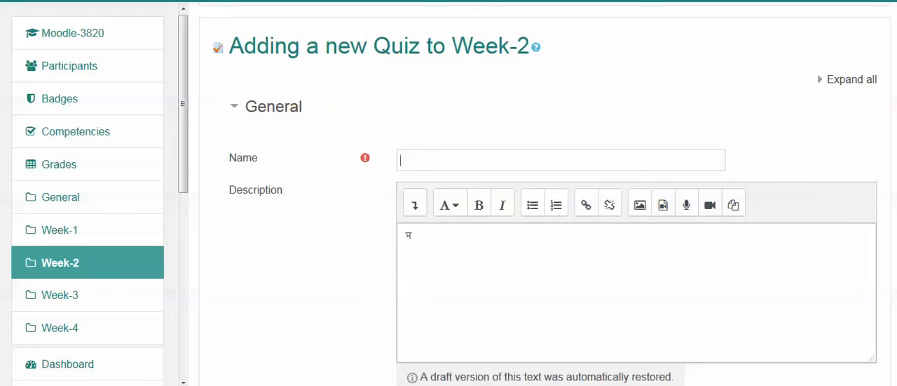
Name the new quiz কুইজ টেষ্ট-২ and clear the restored draft text from its description.
{"action": "type", "text": "k"}
{"action": "key", "text": "BackSpace"}
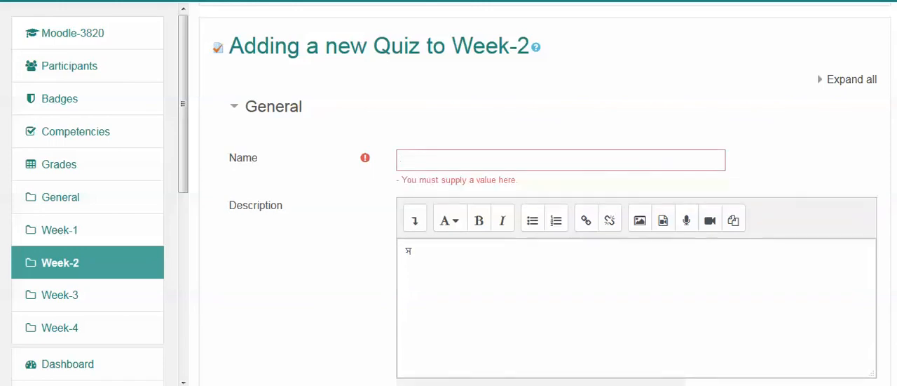
{"action": "type", "text": "কুই"}
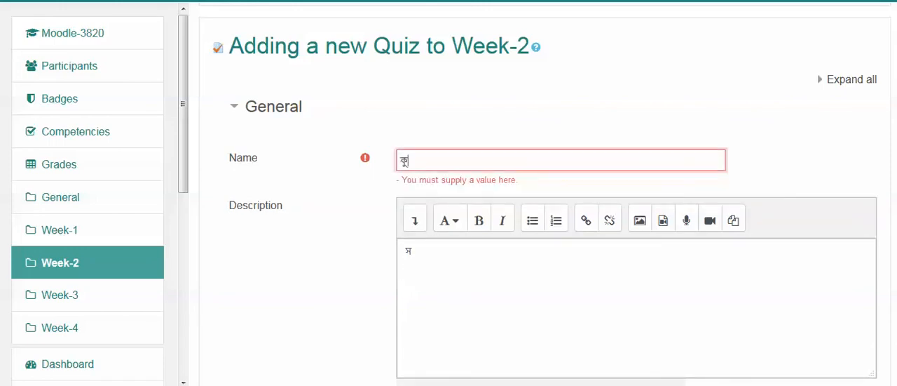
{"action": "type", "text": "জ"}
{"action": "key", "text": "BackSpace"}
{"action": "key", "text": "BackSpace"}
{"action": "key", "text": "BackSpace"}
{"action": "key", "text": "BackSpace"}
{"action": "type", "text": "কুইজ টে"}
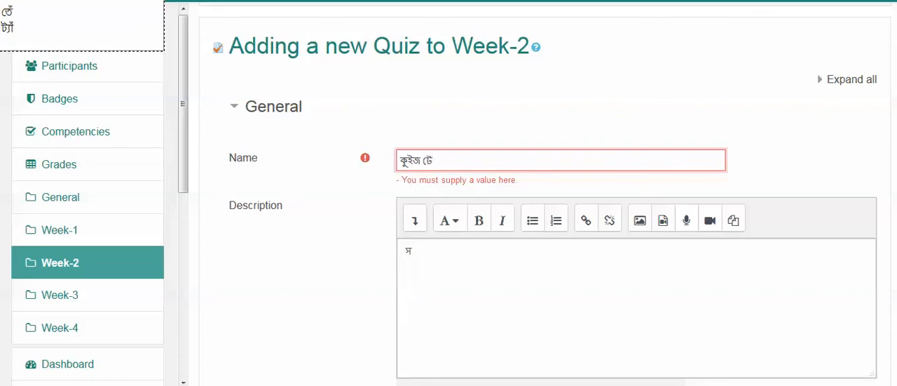
{"action": "type", "text": "স্ট-২"}
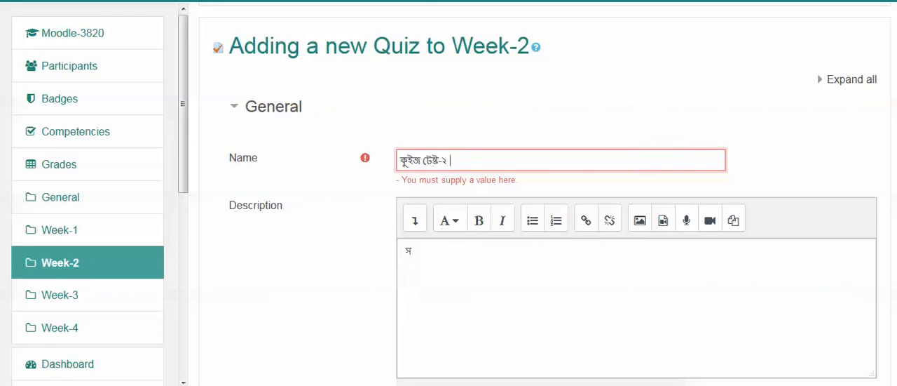
{"action": "key", "text": "Tab"}
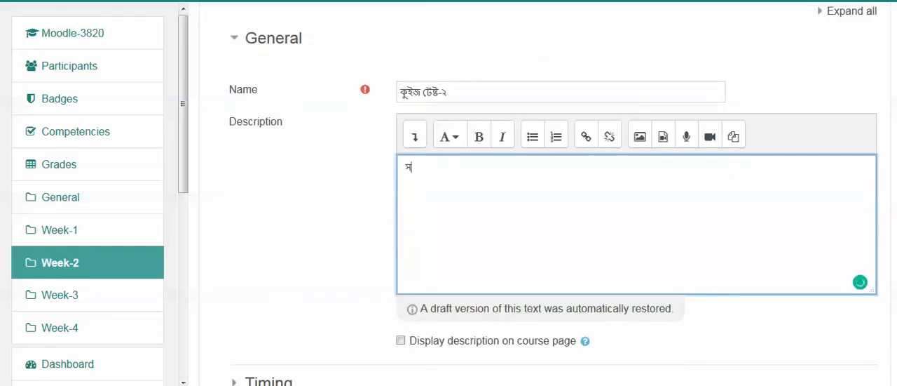
{"action": "key", "text": "BackSpace"}
Expand the quiz's Timing settings, enable the opening time and set it to 30 May 2020 at 11:30.
{"action": "scroll", "coordinate": [268, 178], "scroll_direction": "down", "scroll_amount": 3}
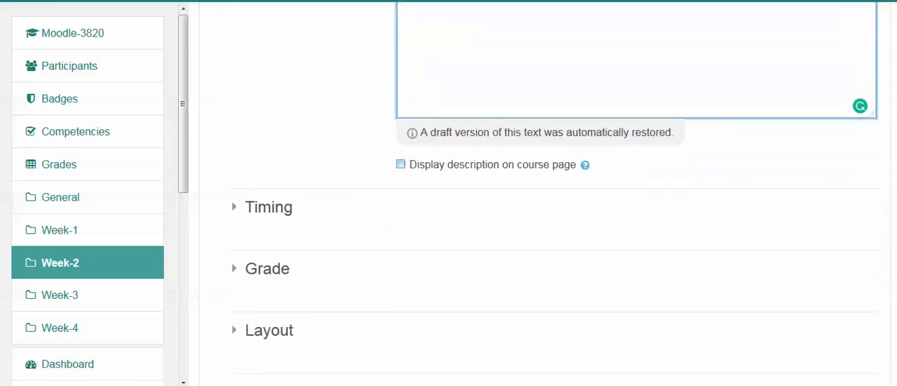
{"action": "left_click", "coordinate": [268, 178]}
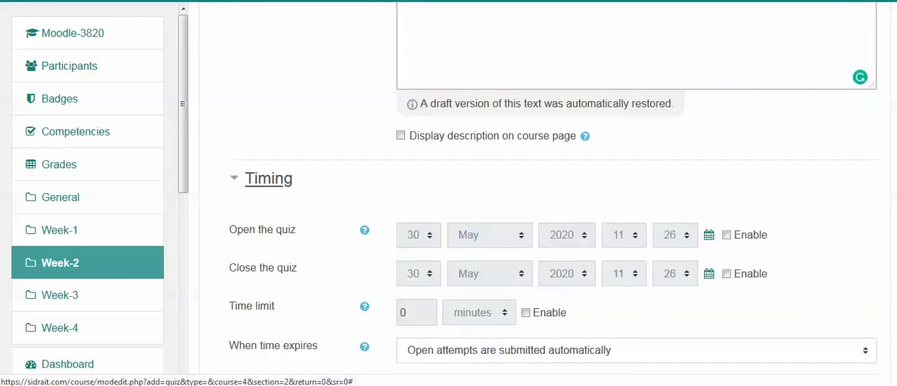
{"action": "scroll", "coordinate": [269, 178], "scroll_direction": "down", "scroll_amount": 2}
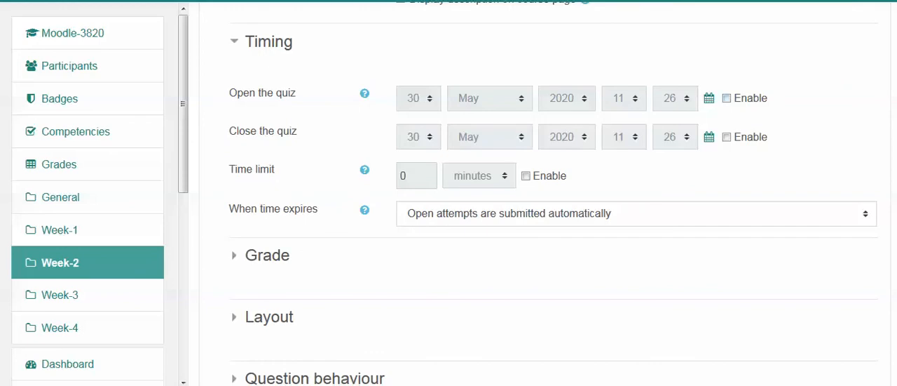
{"action": "left_click", "coordinate": [727, 98]}
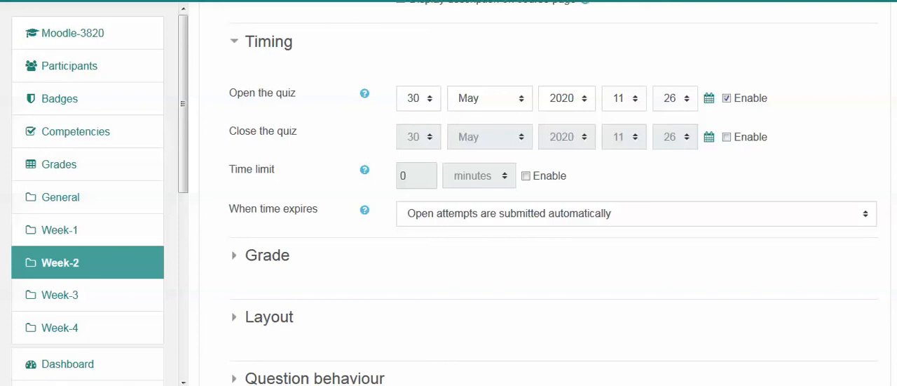
{"action": "left_click", "coordinate": [420, 98]}
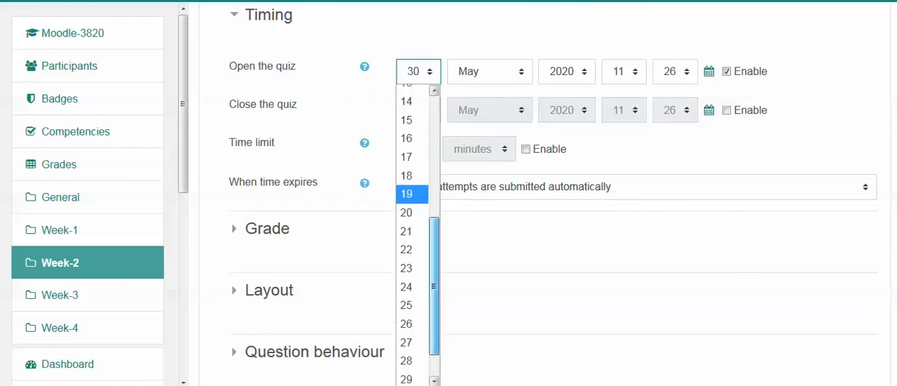
{"action": "scroll", "coordinate": [410, 186], "scroll_direction": "up", "scroll_amount": 4}
{"action": "left_click_drag", "start_coordinate": [434, 176], "coordinate": [435, 166]}
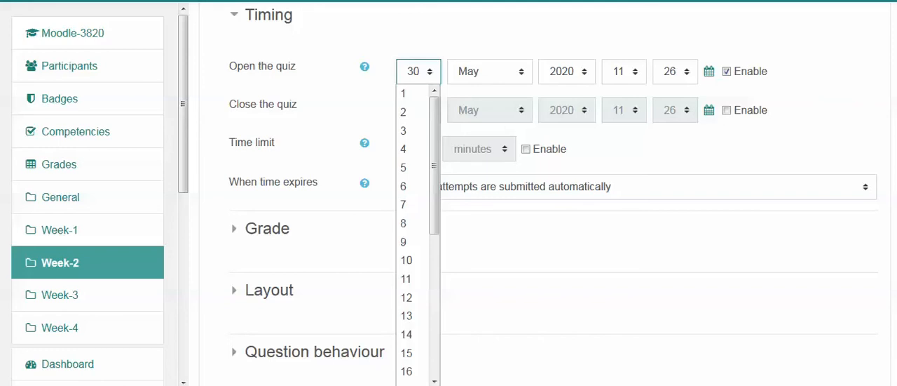
{"action": "left_click", "coordinate": [419, 72]}
{"action": "left_click", "coordinate": [675, 72]}
{"action": "left_click", "coordinate": [675, 72]}
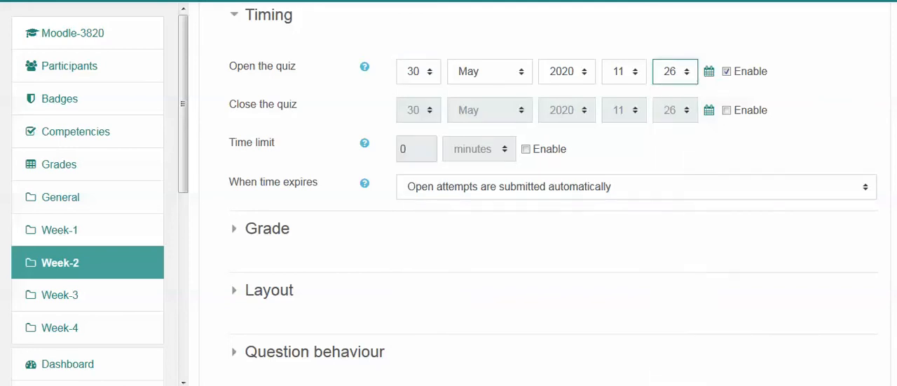
{"action": "left_click", "coordinate": [675, 72]}
{"action": "left_click_drag", "start_coordinate": [691, 183], "coordinate": [691, 219]}
{"action": "left_click", "coordinate": [666, 308]}
Enable the quiz's closing time and set its date to 10 June 2020.
{"action": "left_click", "coordinate": [727, 110]}
{"action": "left_click", "coordinate": [419, 110]}
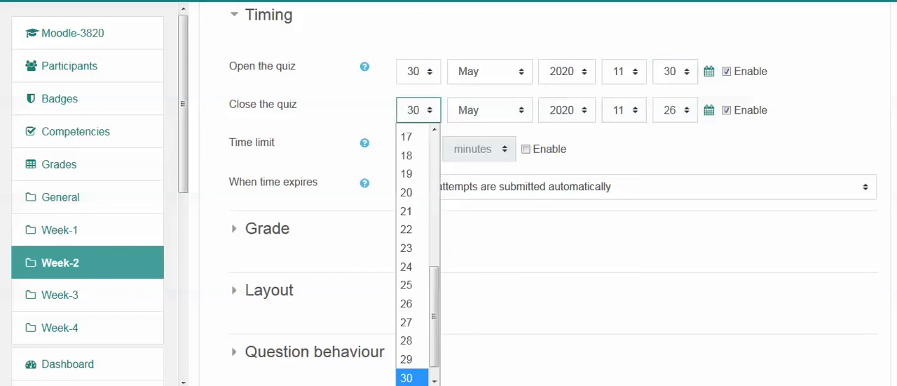
{"action": "scroll", "coordinate": [418, 252], "scroll_direction": "up", "scroll_amount": 4}
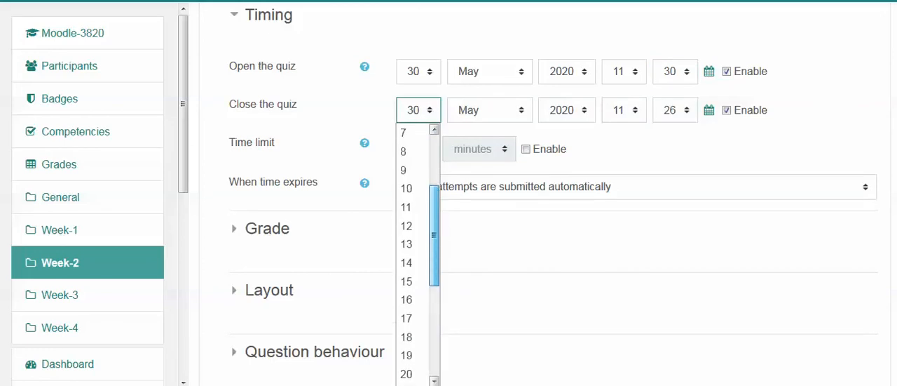
{"action": "scroll", "coordinate": [417, 253], "scroll_direction": "up", "scroll_amount": 2}
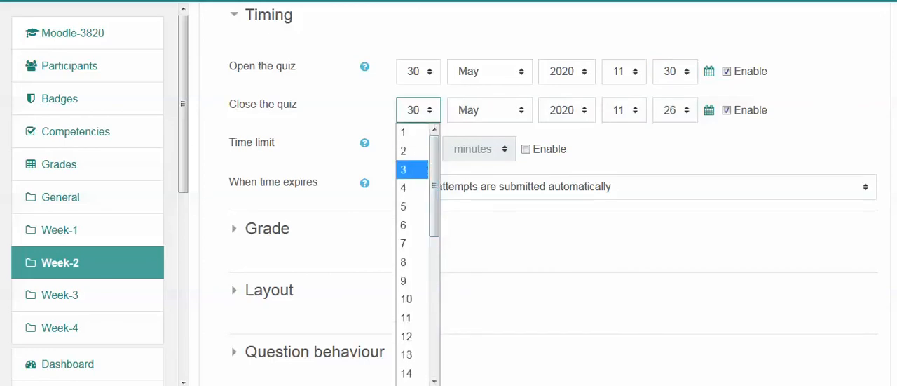
{"action": "left_click", "coordinate": [410, 299]}
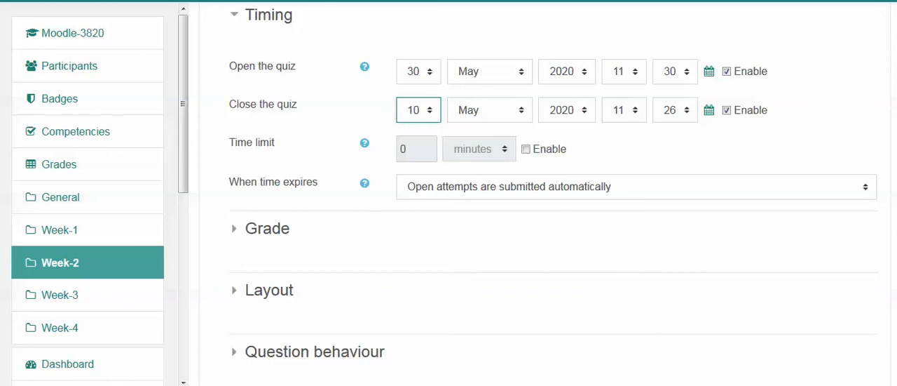
{"action": "left_click", "coordinate": [490, 110]}
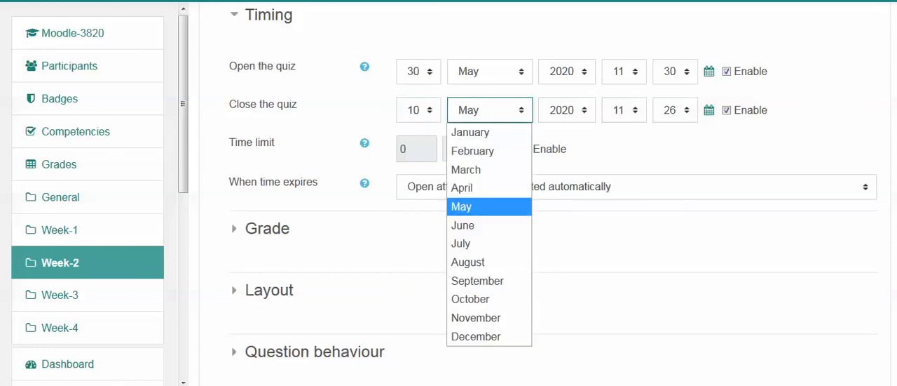
{"action": "left_click", "coordinate": [464, 225]}
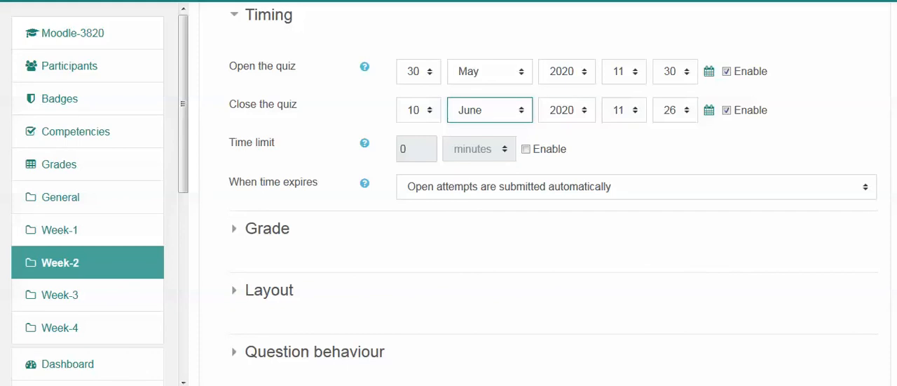
Enable the quiz's time limit and set it to 7 minutes.
{"action": "left_click", "coordinate": [526, 148]}
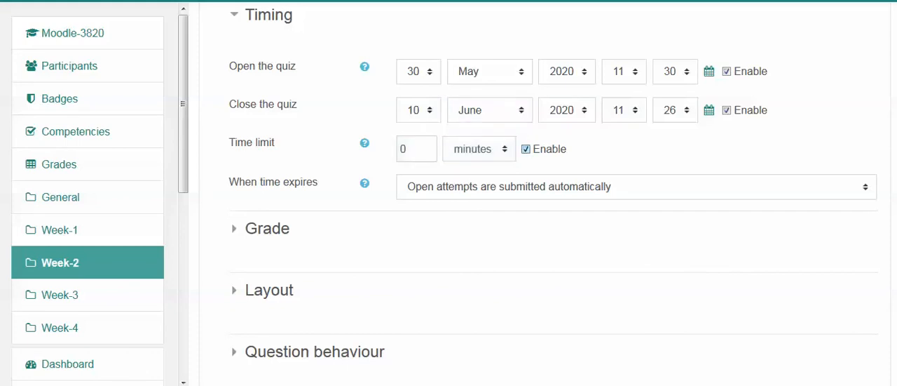
{"action": "left_click", "coordinate": [417, 148]}
{"action": "key", "text": "BackSpace"}
{"action": "type", "text": "9"}
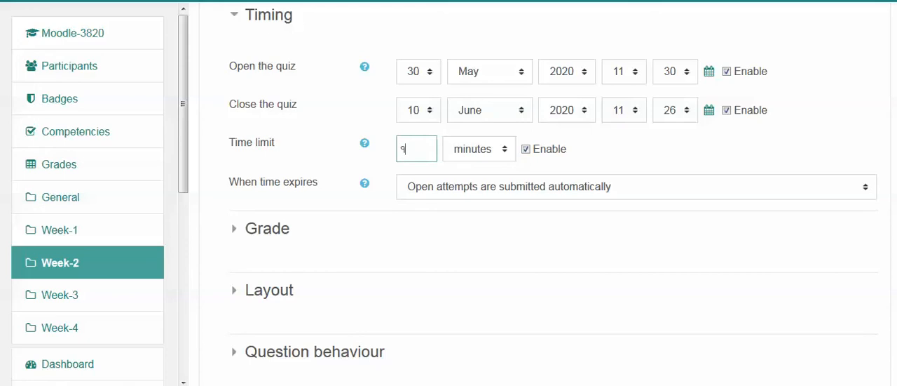
{"action": "key", "text": "BackSpace"}
{"action": "left_click", "coordinate": [417, 148]}
{"action": "type", "text": "7"}
Expand the Grade settings and examine the choices for grade category and attempts allowed.
{"action": "scroll", "coordinate": [267, 160], "scroll_direction": "down", "scroll_amount": 1}
{"action": "left_click", "coordinate": [267, 160]}
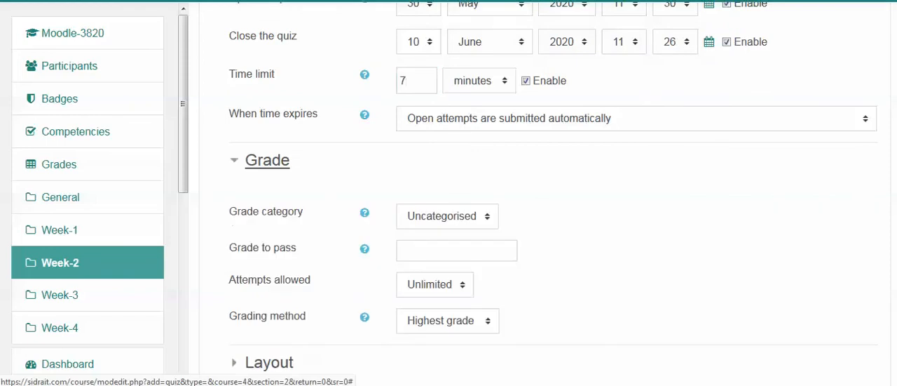
{"action": "scroll", "coordinate": [267, 160], "scroll_direction": "down", "scroll_amount": 2}
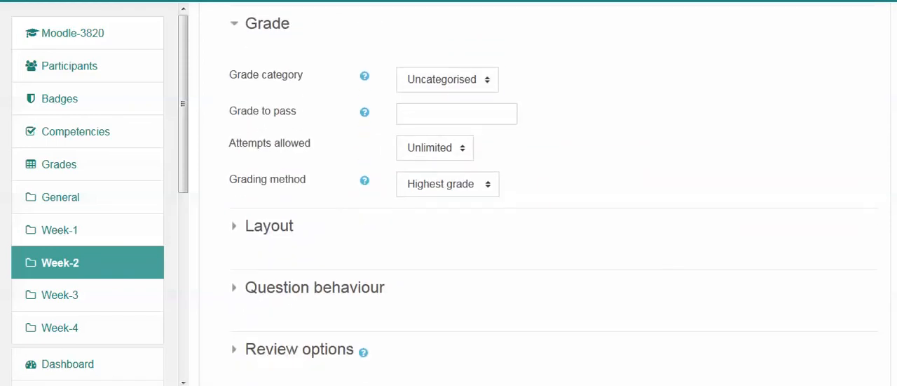
{"action": "left_click", "coordinate": [447, 80]}
{"action": "left_click", "coordinate": [447, 80]}
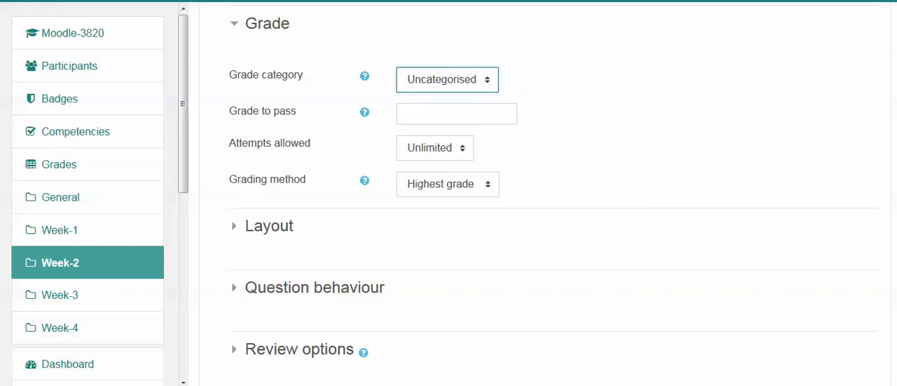
{"action": "left_click", "coordinate": [435, 148]}
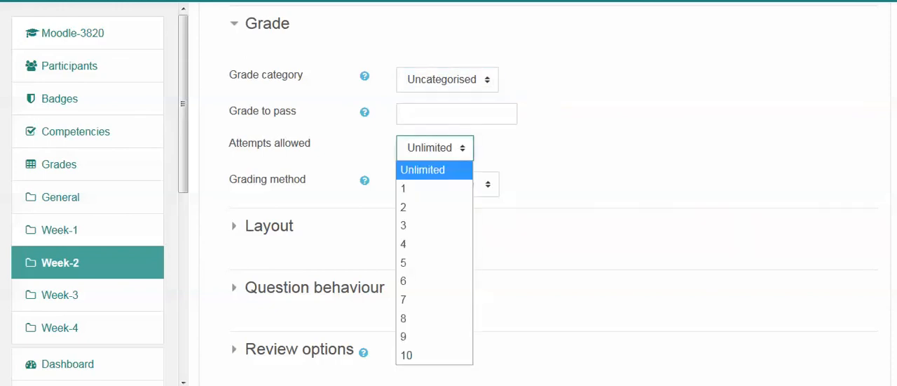
{"action": "left_click", "coordinate": [435, 148]}
Set the grade to pass to 8 and the attempts allowed to 2.
{"action": "left_click", "coordinate": [456, 114]}
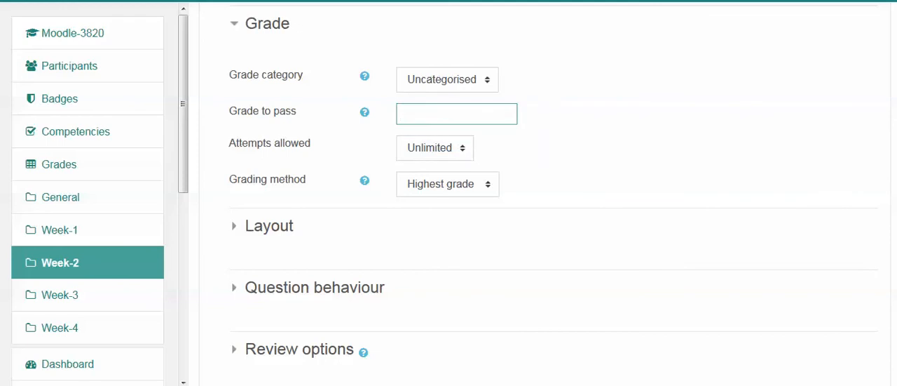
{"action": "scroll", "coordinate": [554, 193], "scroll_direction": "up", "scroll_amount": 2}
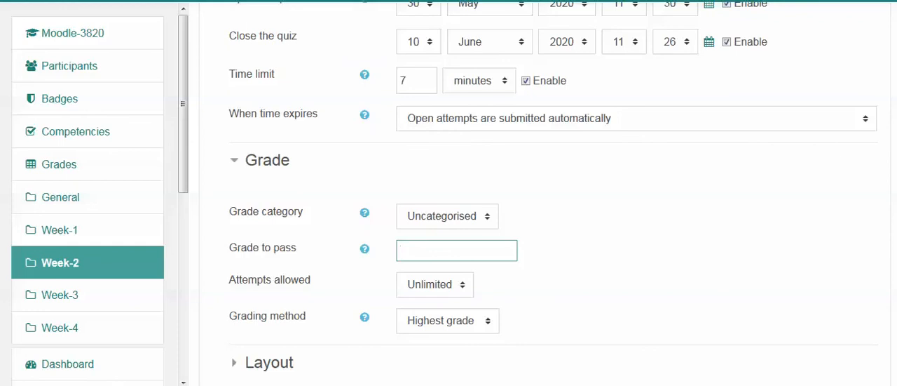
{"action": "scroll", "coordinate": [554, 193], "scroll_direction": "down", "scroll_amount": 1}
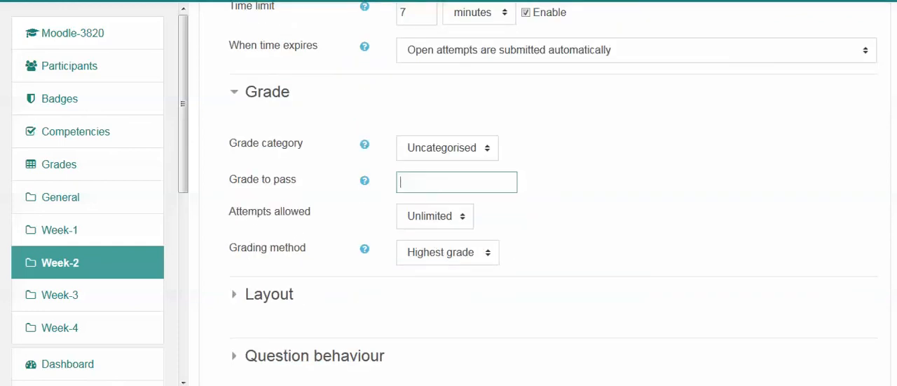
{"action": "type", "text": "8"}
{"action": "left_click", "coordinate": [561, 204]}
{"action": "left_click", "coordinate": [435, 216]}
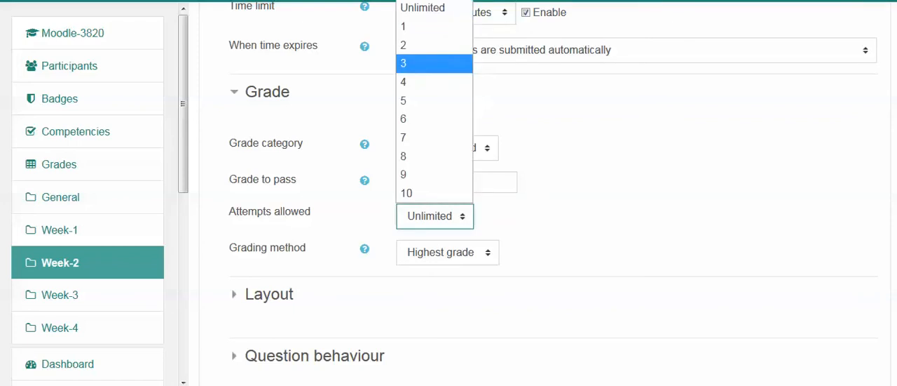
{"action": "left_click", "coordinate": [434, 45]}
Expand the Layout settings, review the New page choices and keep a new page for every question.
{"action": "scroll", "coordinate": [554, 190], "scroll_direction": "down", "scroll_amount": 1}
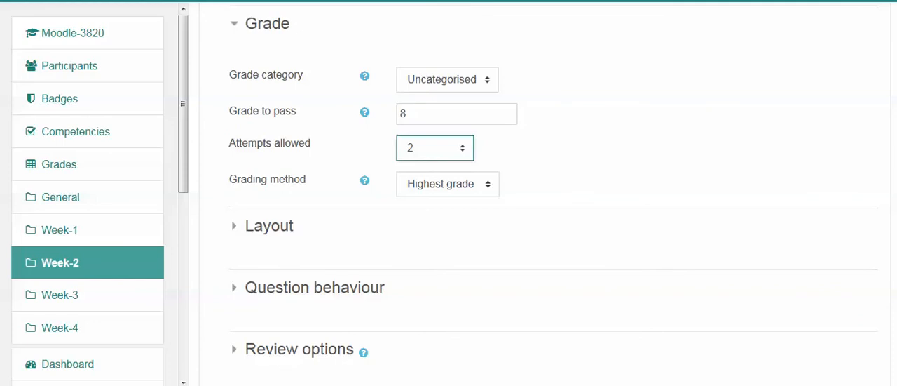
{"action": "left_click", "coordinate": [269, 225]}
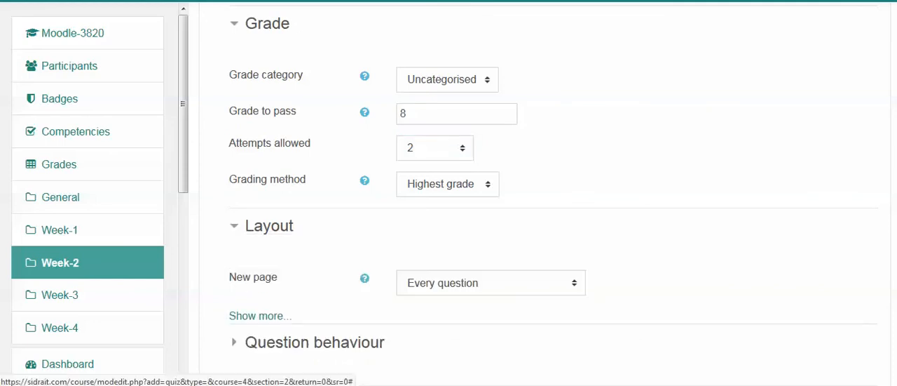
{"action": "scroll", "coordinate": [554, 211], "scroll_direction": "down", "scroll_amount": 2}
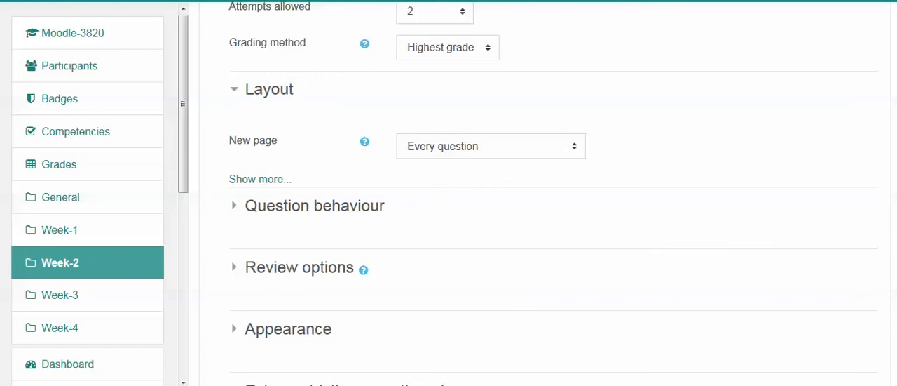
{"action": "left_click", "coordinate": [490, 146]}
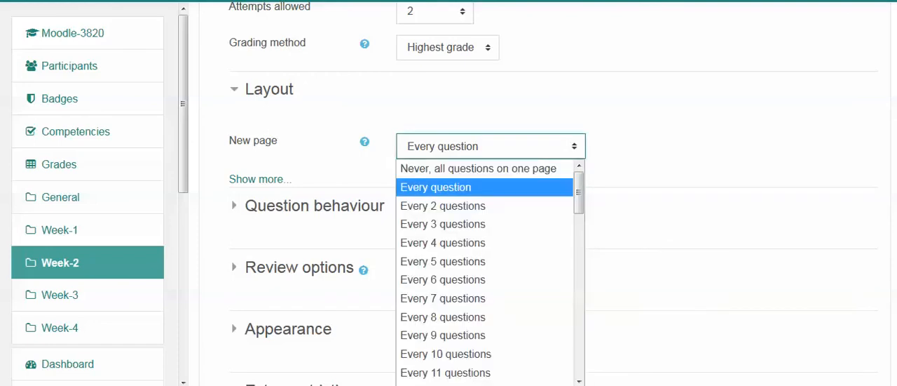
{"action": "key", "text": "Escape"}
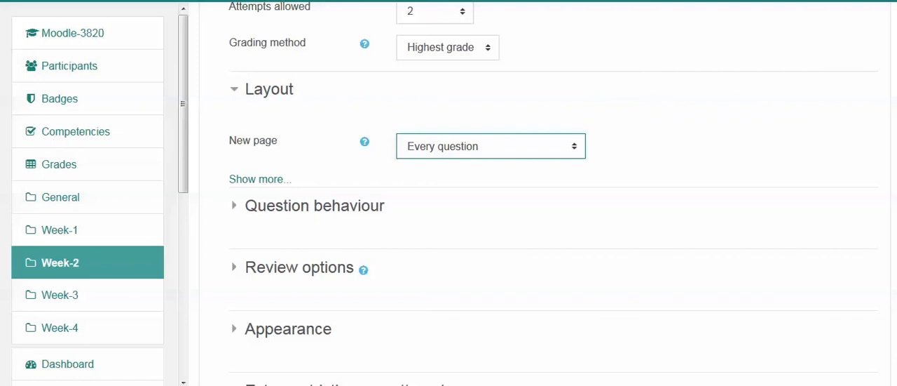
{"action": "key", "text": "alt+Down"}
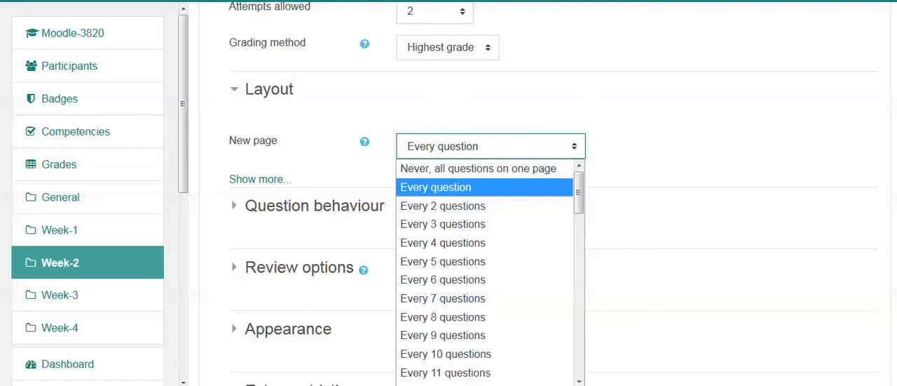
{"action": "key", "text": "Return"}
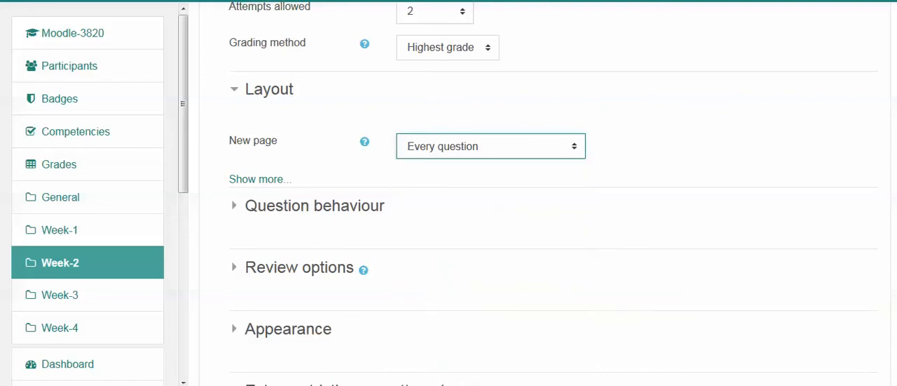
Examine the quiz's Question behaviour, Review options and Appearance settings, keeping their defaults.
{"action": "scroll", "coordinate": [533, 210], "scroll_direction": "down", "scroll_amount": 1}
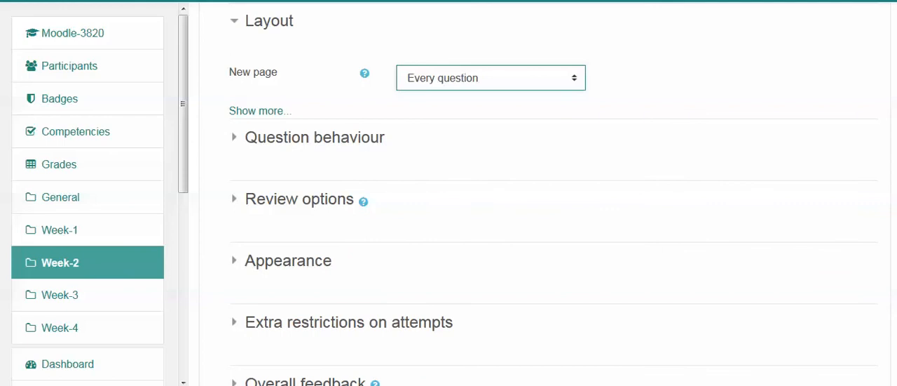
{"action": "left_click", "coordinate": [314, 137]}
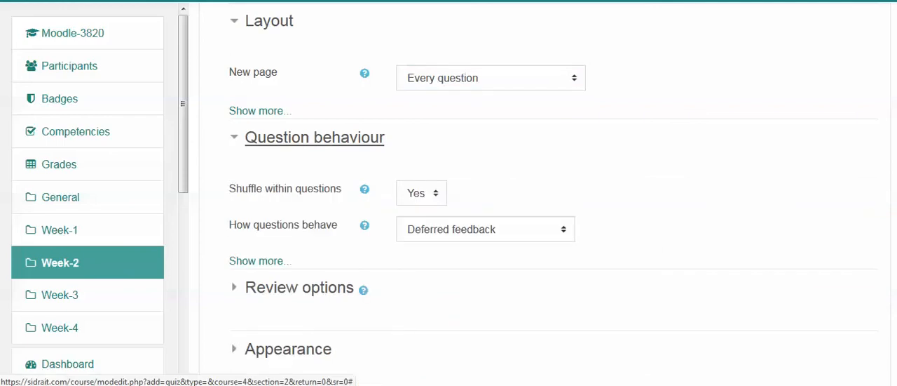
{"action": "key", "text": "Return"}
{"action": "key", "text": "Tab"}
{"action": "key", "text": "Return"}
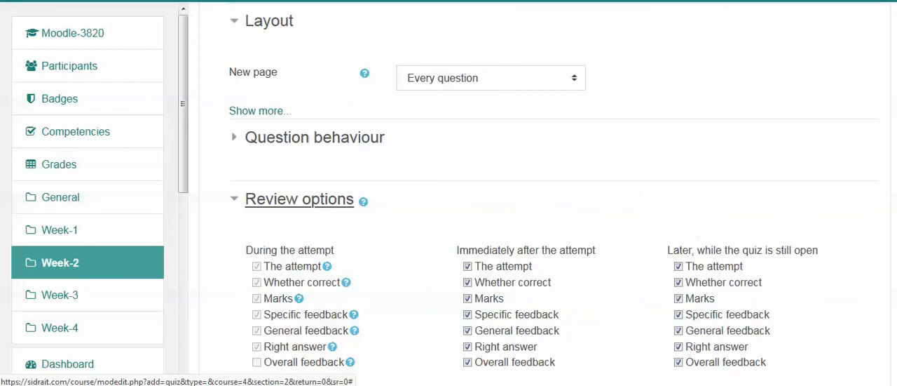
{"action": "left_click", "coordinate": [299, 199]}
{"action": "scroll", "coordinate": [300, 176], "scroll_direction": "down", "scroll_amount": 3}
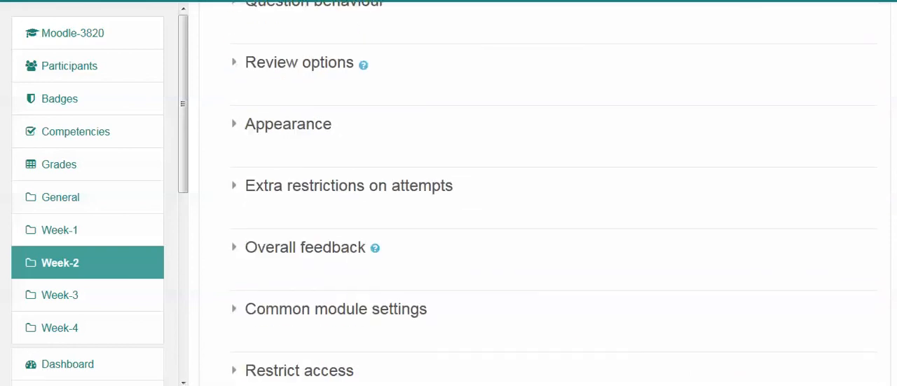
{"action": "key", "text": "Return"}
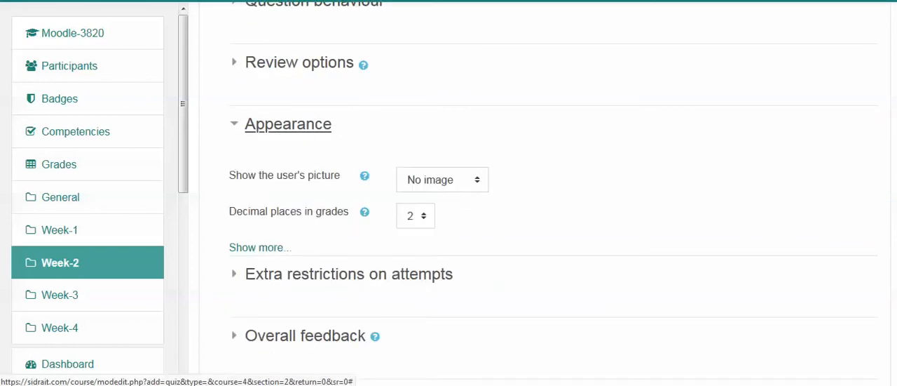
{"action": "scroll", "coordinate": [553, 193], "scroll_direction": "down", "scroll_amount": 3}
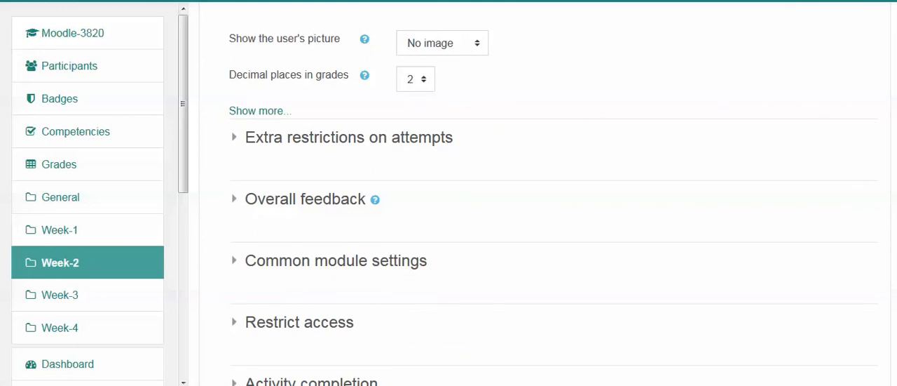
Leave the remaining quiz settings at their defaults and save the quiz, returning to the course page.
{"action": "scroll", "coordinate": [553, 193], "scroll_direction": "down", "scroll_amount": 1}
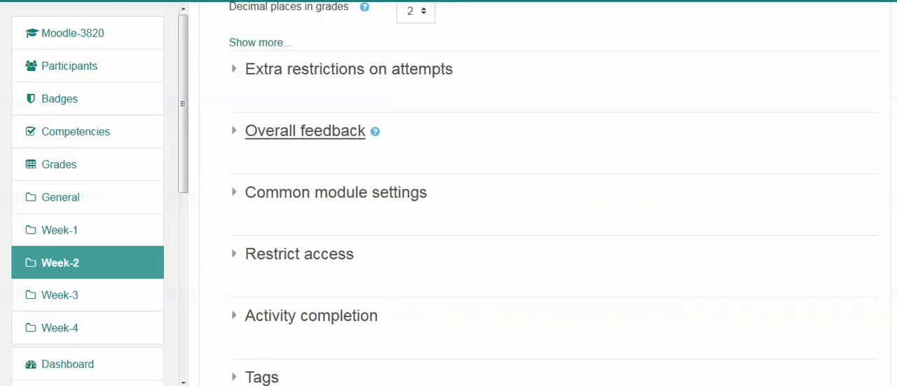
{"action": "scroll", "coordinate": [553, 193], "scroll_direction": "down", "scroll_amount": 3}
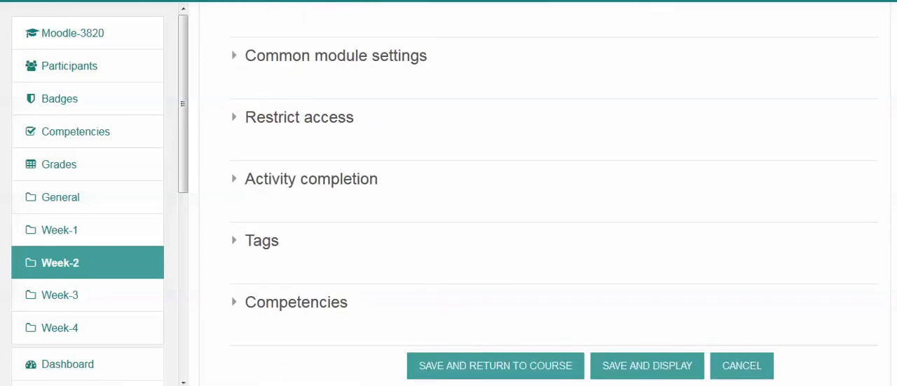
{"action": "scroll", "coordinate": [553, 193], "scroll_direction": "up", "scroll_amount": 1}
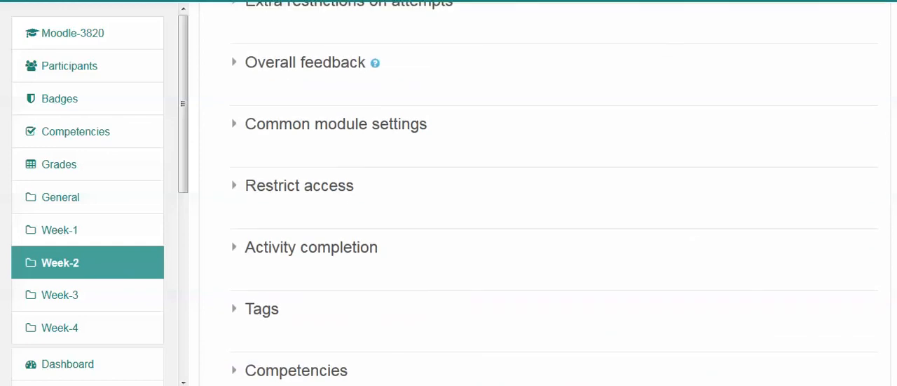
{"action": "scroll", "coordinate": [553, 193], "scroll_direction": "down", "scroll_amount": 2}
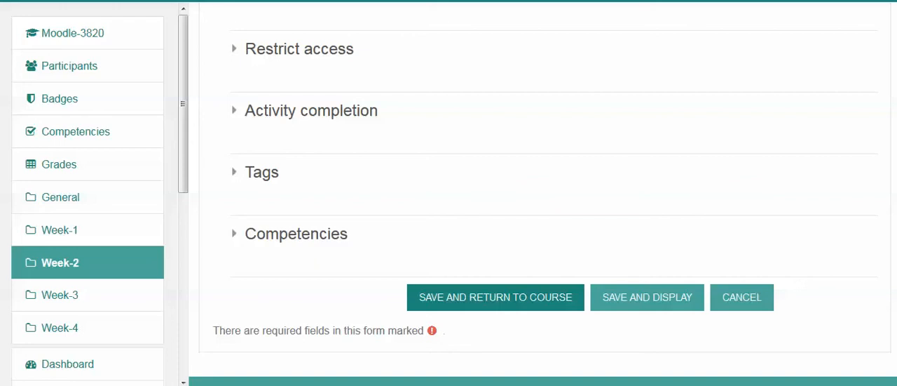
{"action": "left_click", "coordinate": [496, 297]}
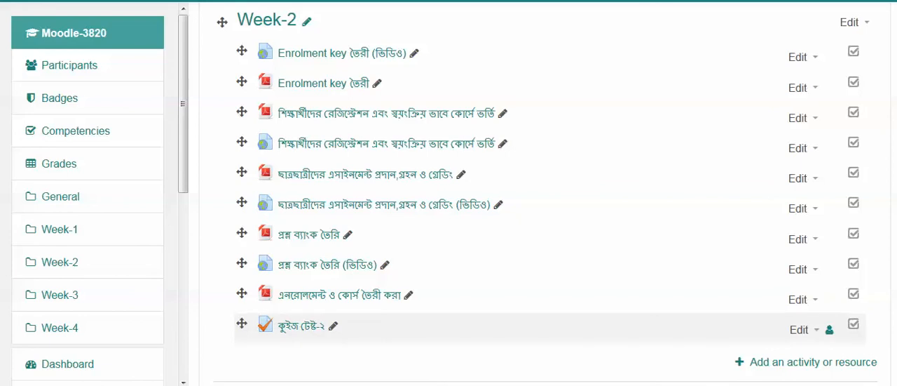
Open the কুইজ টেষ্ট-২ quiz from Week-2 and look over its available administration actions.
{"action": "left_click", "coordinate": [803, 329]}
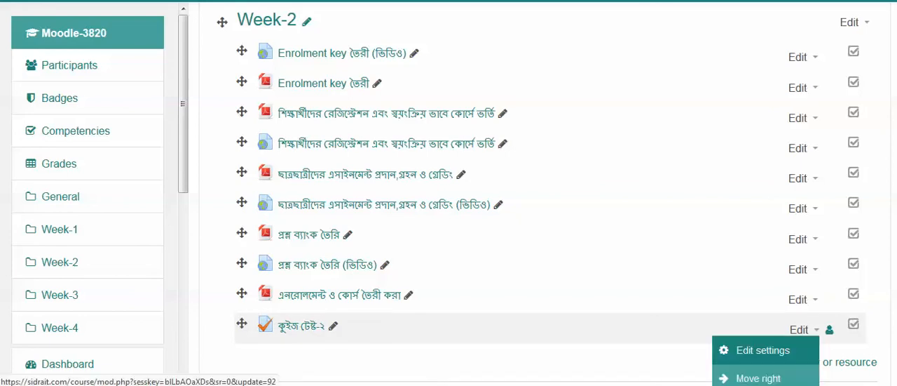
{"action": "scroll", "coordinate": [302, 182], "scroll_direction": "down", "scroll_amount": 2}
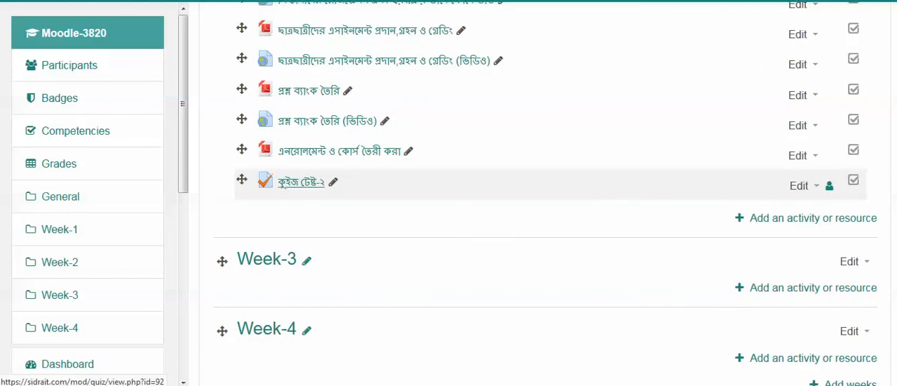
{"action": "left_click", "coordinate": [301, 182]}
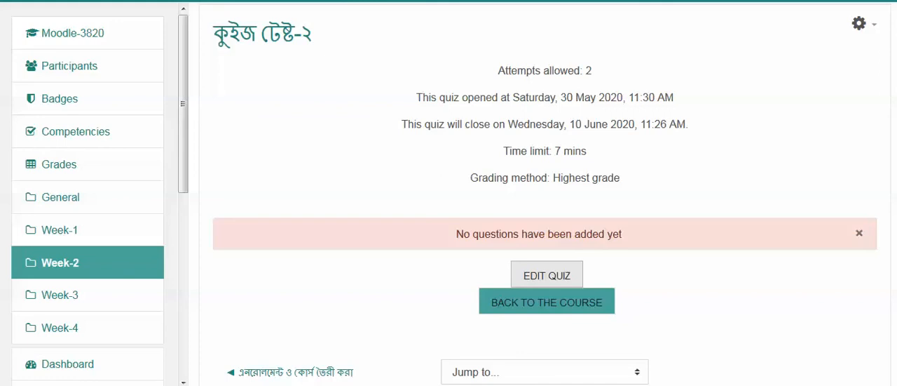
{"action": "left_click", "coordinate": [858, 23]}
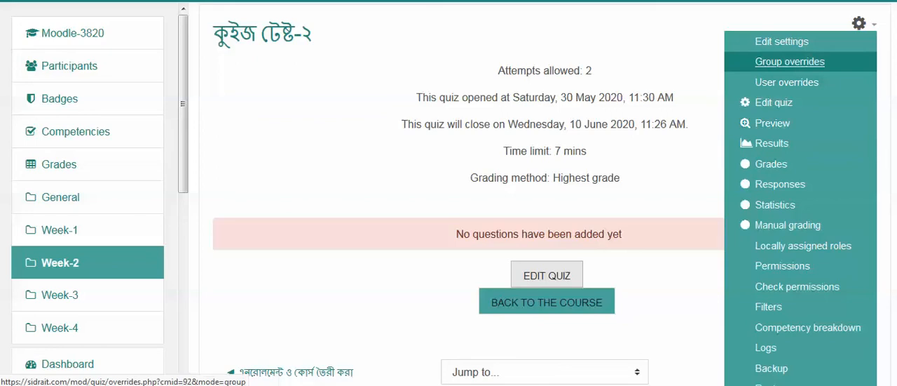
{"action": "left_click", "coordinate": [861, 23]}
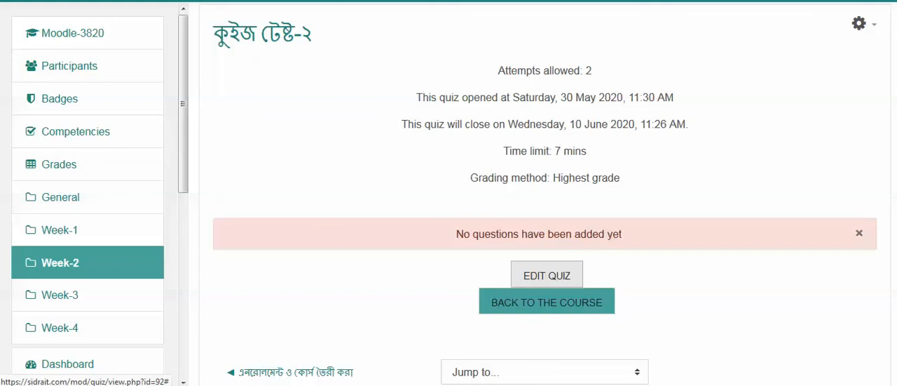
Open the question editing page of কুইজ টেষ্ট-২ and look over it.
{"action": "left_click", "coordinate": [546, 275]}
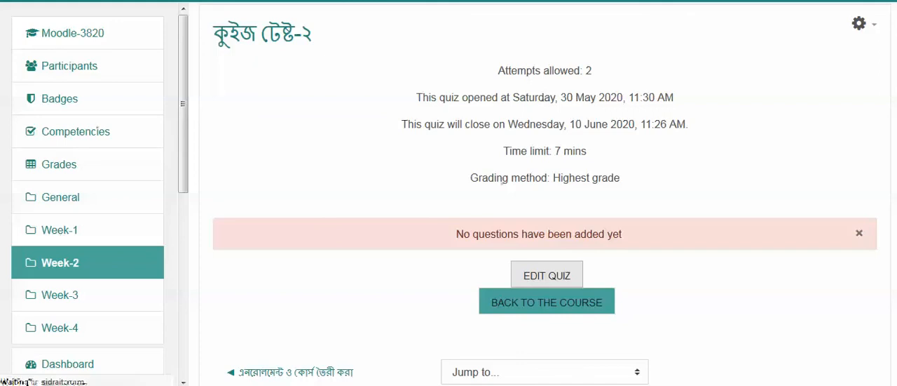
{"action": "scroll", "coordinate": [543, 197], "scroll_direction": "down", "scroll_amount": 2}
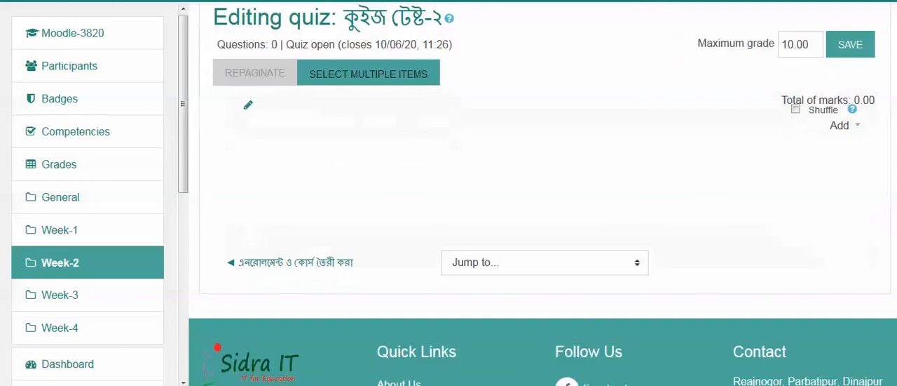
{"action": "scroll", "coordinate": [543, 196], "scroll_direction": "up", "scroll_amount": 2}
{"action": "scroll", "coordinate": [543, 196], "scroll_direction": "down", "scroll_amount": 1}
{"action": "scroll", "coordinate": [543, 196], "scroll_direction": "down", "scroll_amount": 1}
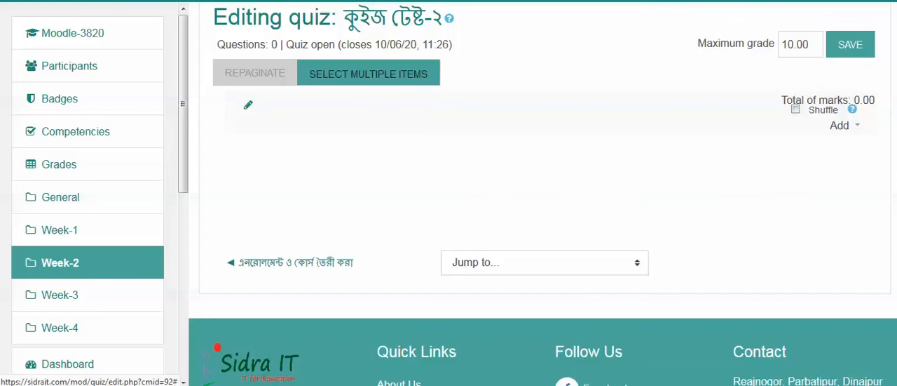
Start adding questions from the question bank and choose the Week-1 category as their source.
{"action": "left_click", "coordinate": [840, 125]}
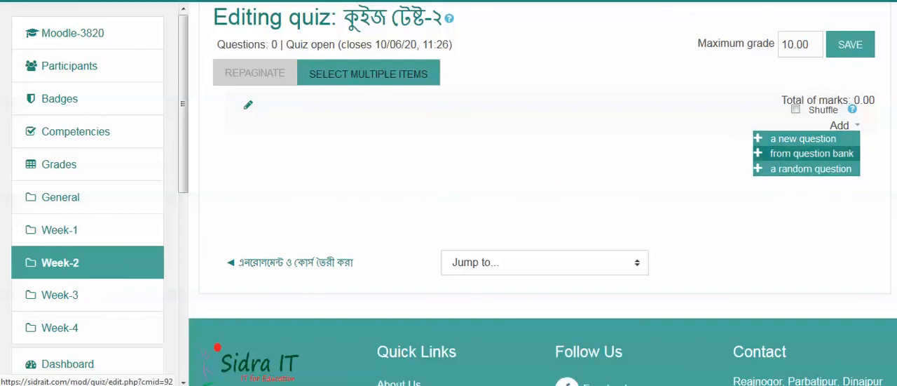
{"action": "left_click", "coordinate": [812, 153]}
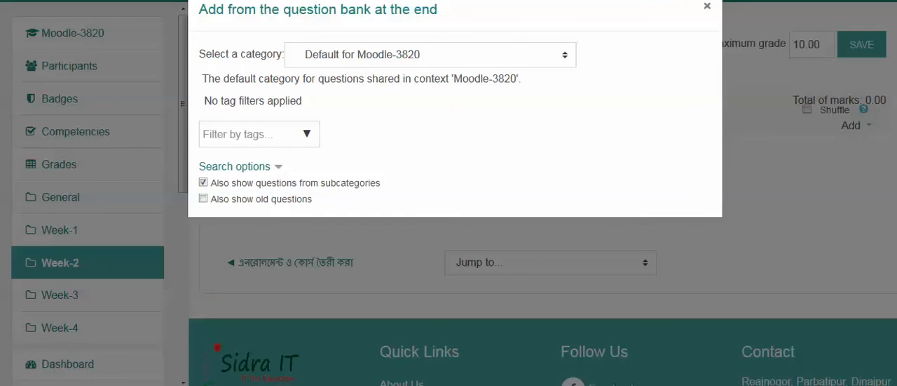
{"action": "left_click", "coordinate": [431, 55]}
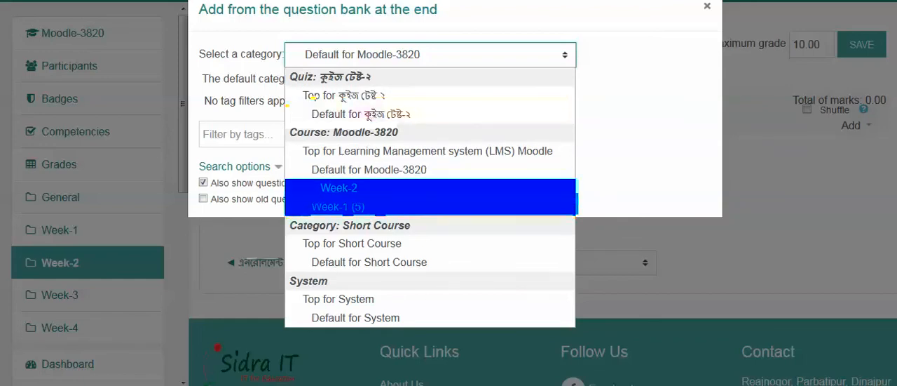
{"action": "left_click", "coordinate": [339, 206]}
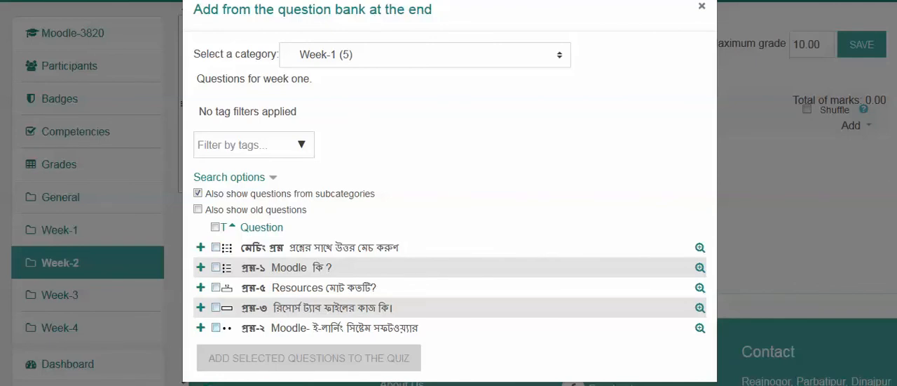
Add the matching question, প্রশ্ন-১, প্রশ্ন-৫ and প্রশ্ন-২ to the quiz, and set its maximum grade to 8.
{"action": "left_click", "coordinate": [216, 248]}
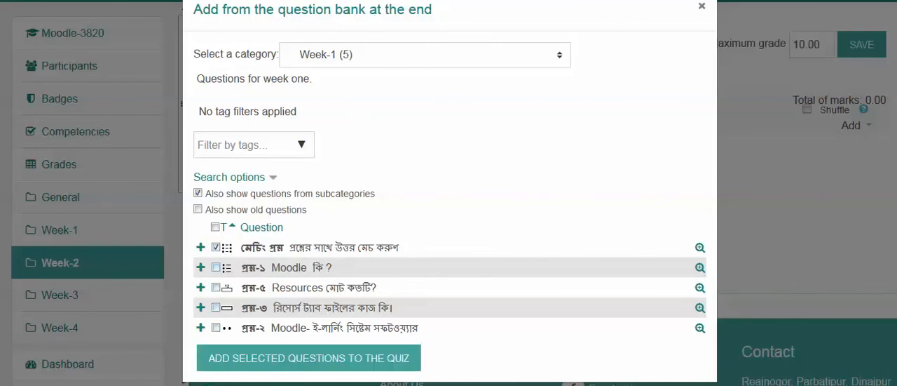
{"action": "left_click", "coordinate": [215, 227]}
{"action": "left_click", "coordinate": [215, 227]}
{"action": "left_click", "coordinate": [215, 246]}
{"action": "left_click", "coordinate": [216, 267]}
{"action": "left_click", "coordinate": [215, 286]}
{"action": "left_click", "coordinate": [216, 327]}
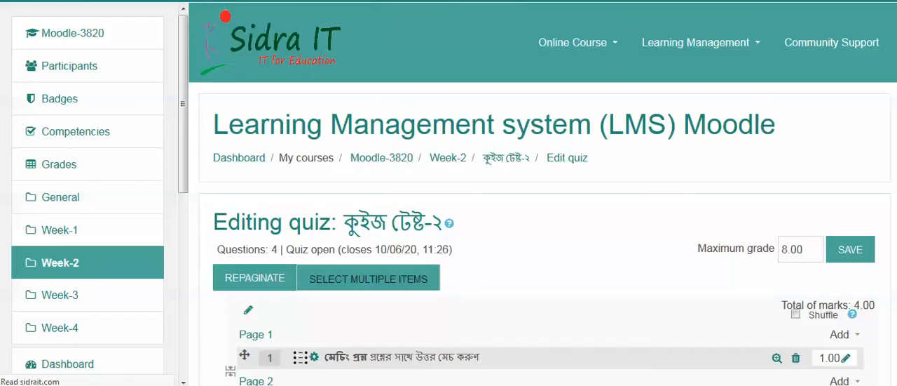
Return to the Week-2 section of the course and open the কুইজ টেষ্ট-২ quiz.
{"action": "left_click", "coordinate": [447, 158]}
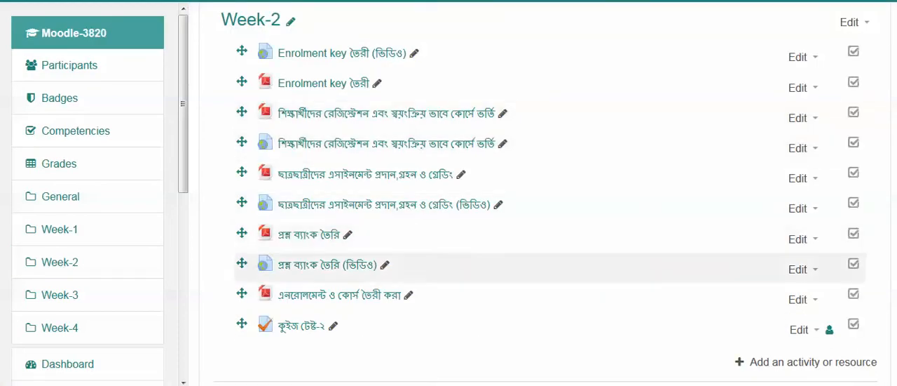
{"action": "scroll", "coordinate": [538, 203], "scroll_direction": "up", "scroll_amount": 1}
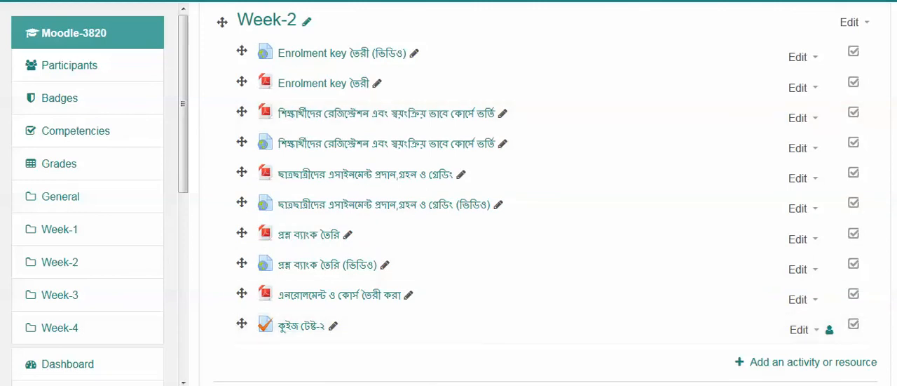
{"action": "scroll", "coordinate": [538, 203], "scroll_direction": "down", "scroll_amount": 2}
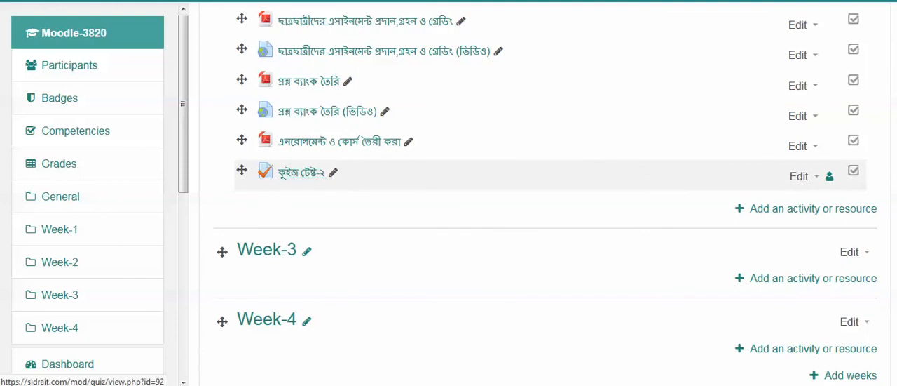
{"action": "left_click", "coordinate": [283, 174]}
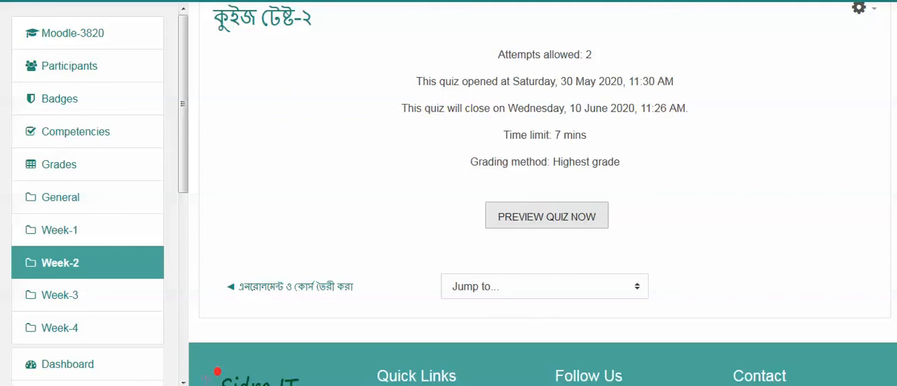
Start a preview attempt of the কুইজ টেষ্ট-২ quiz.
{"action": "left_click", "coordinate": [571, 217]}
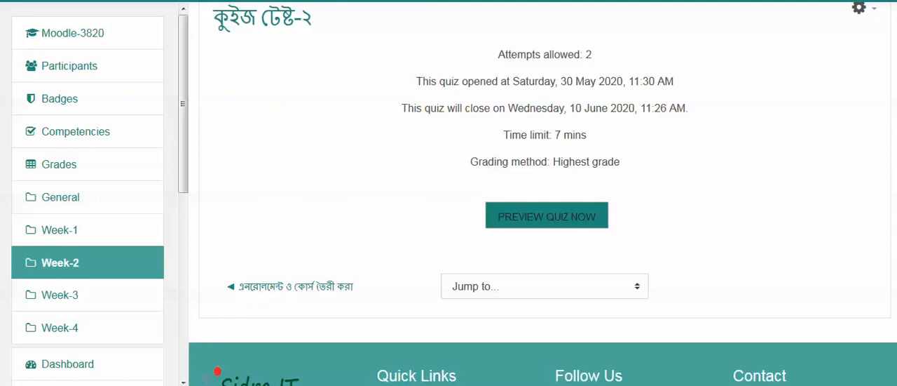
{"action": "left_click", "coordinate": [547, 216]}
{"action": "left_click", "coordinate": [426, 257]}
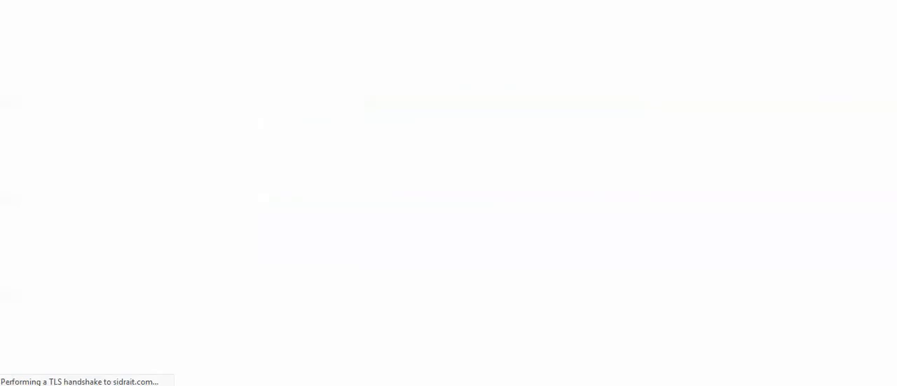